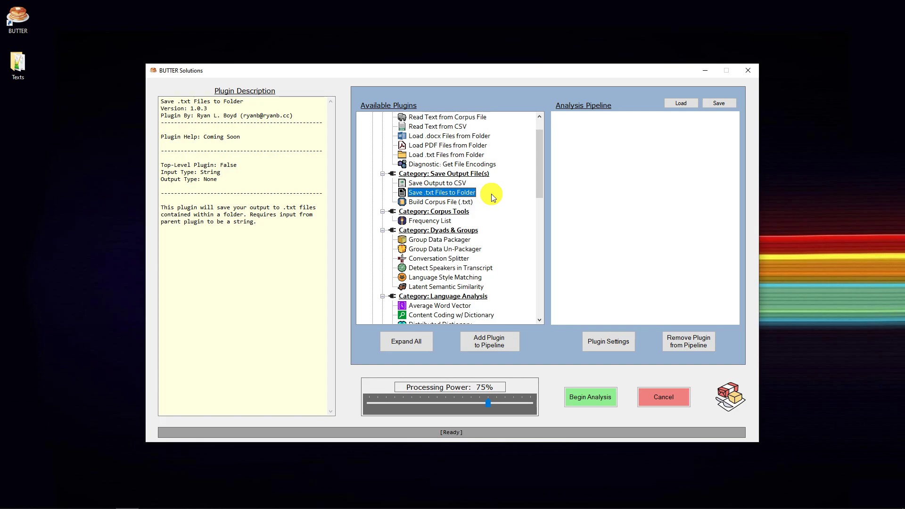
Step: Read the descriptions of the Load PDF Files from Folder and Save .txt Files to Folder plugins
left_click(452, 147)
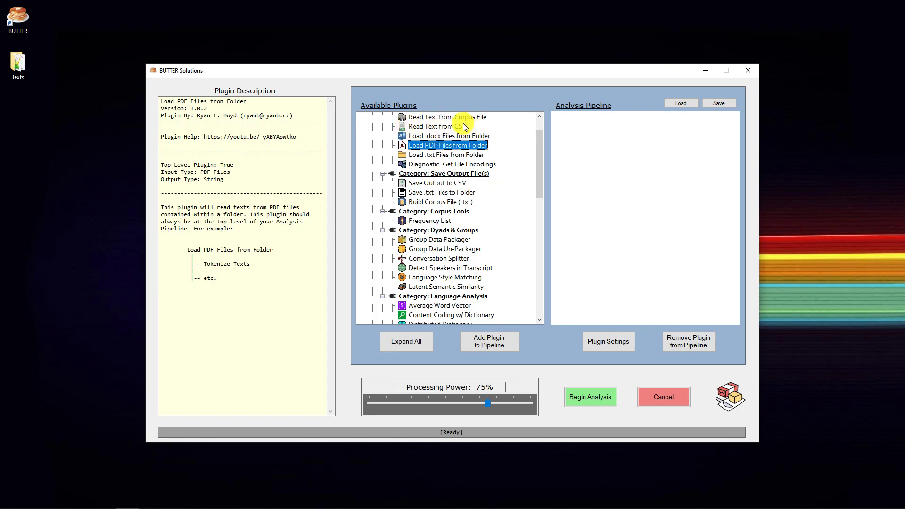
left_click(487, 195)
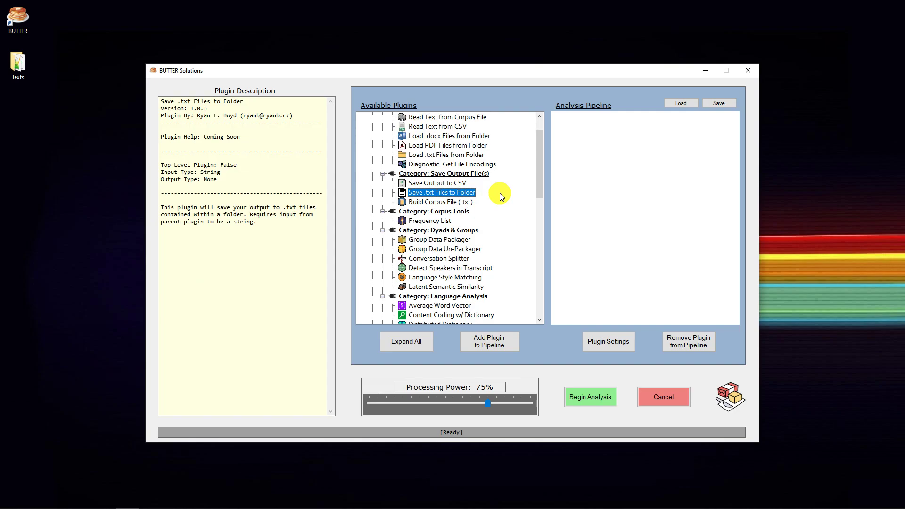
Step: Bring the Texts folder window into view, find AcadAward Speeches.csv in it, and move the window away
left_click_drag(904, 125, 355, 107)
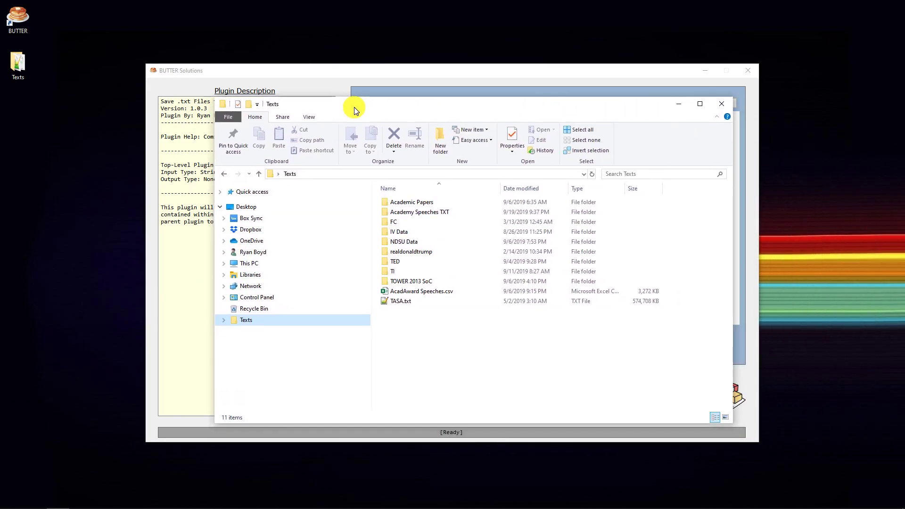
left_click(445, 292)
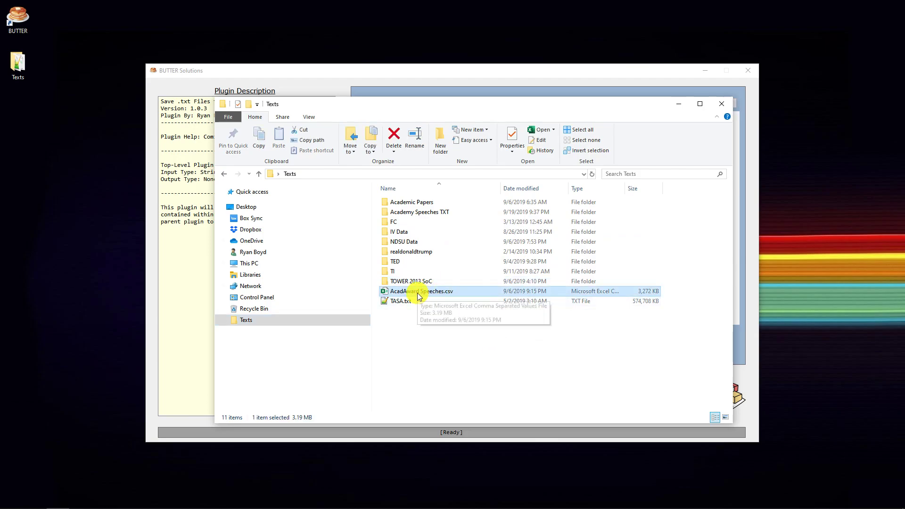
left_click_drag(587, 109, 904, 156)
Step: Switch to the AcadAward Speeches copy open in Excel and examine the Id column
left_click_drag(904, 292, 435, 1)
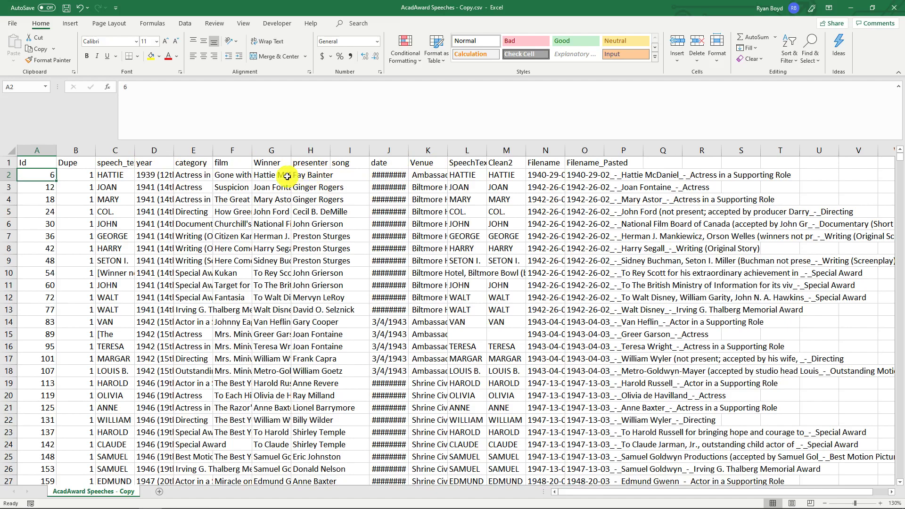
left_click(33, 152)
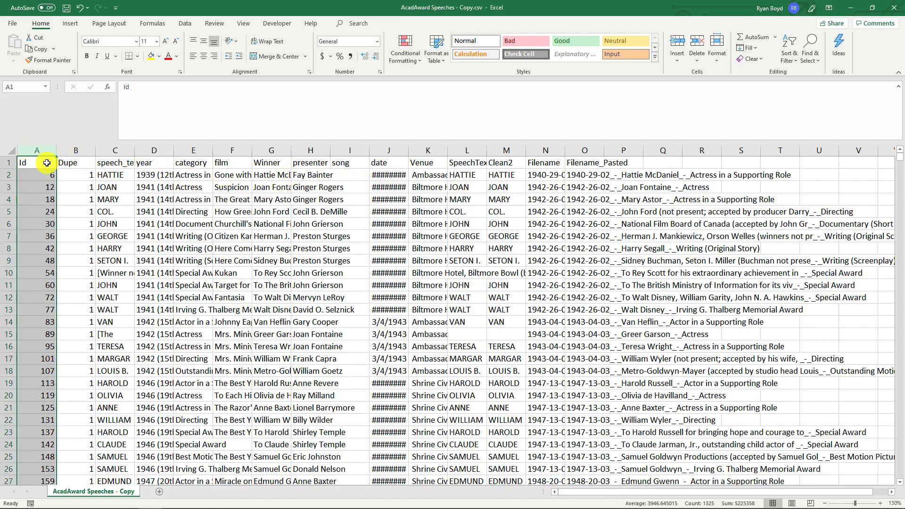
left_click(33, 176)
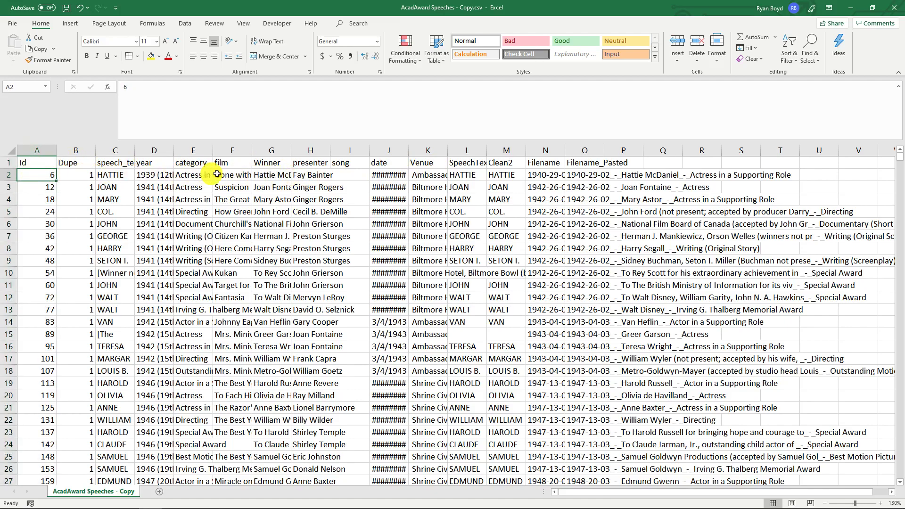
Step: Examine the award categories in the first rows of the category column
left_click(189, 165)
key("Down")
key("Down")
left_click(200, 174)
left_click(198, 188)
left_click(194, 199)
left_click(196, 214)
left_click(195, 233)
left_click(194, 258)
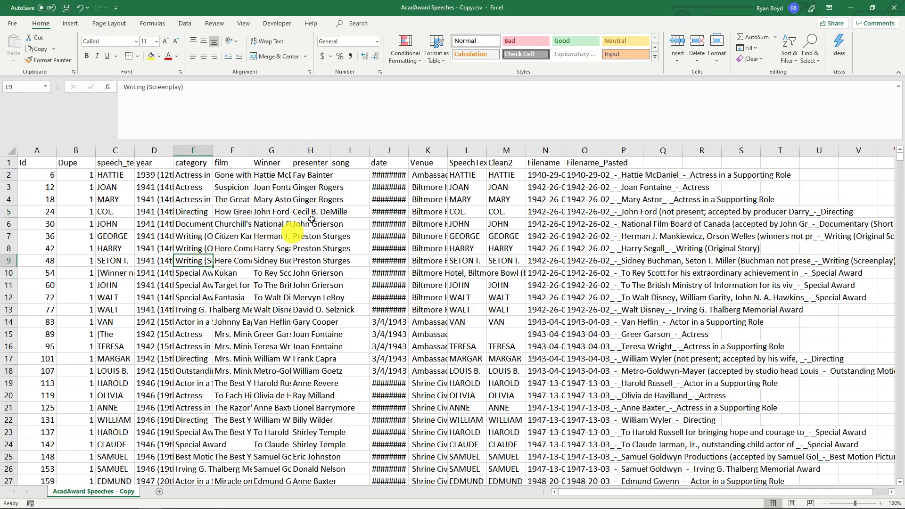
Step: Read several speech texts in the SpeechTextClean column
left_click(465, 163)
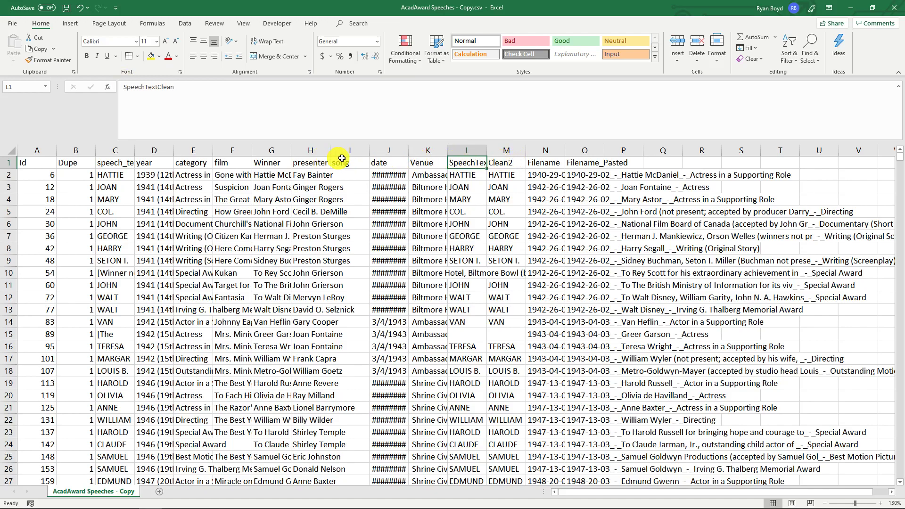
left_click(468, 173)
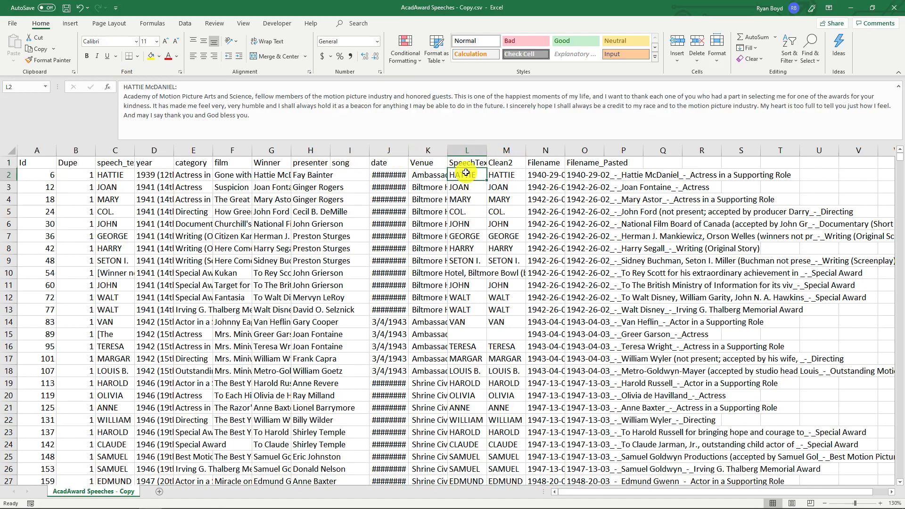
left_click(473, 188)
left_click(474, 224)
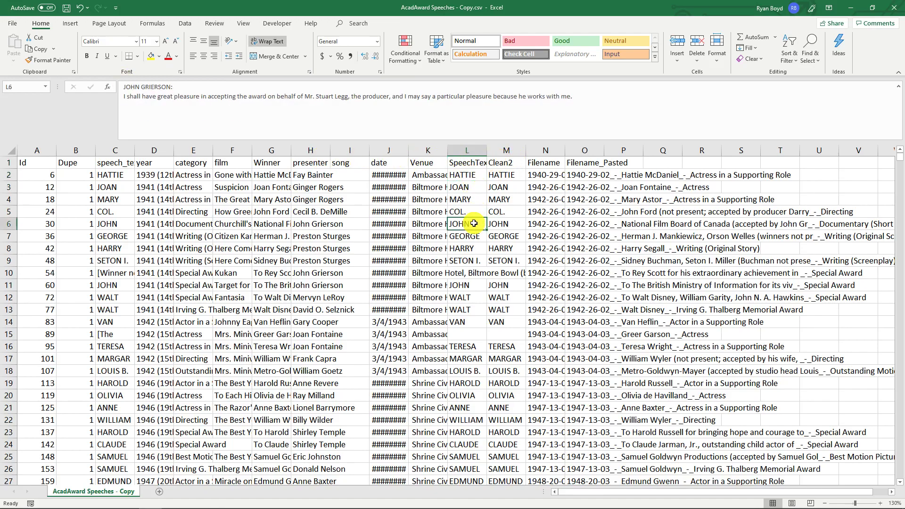
left_click(474, 273)
left_click(472, 335)
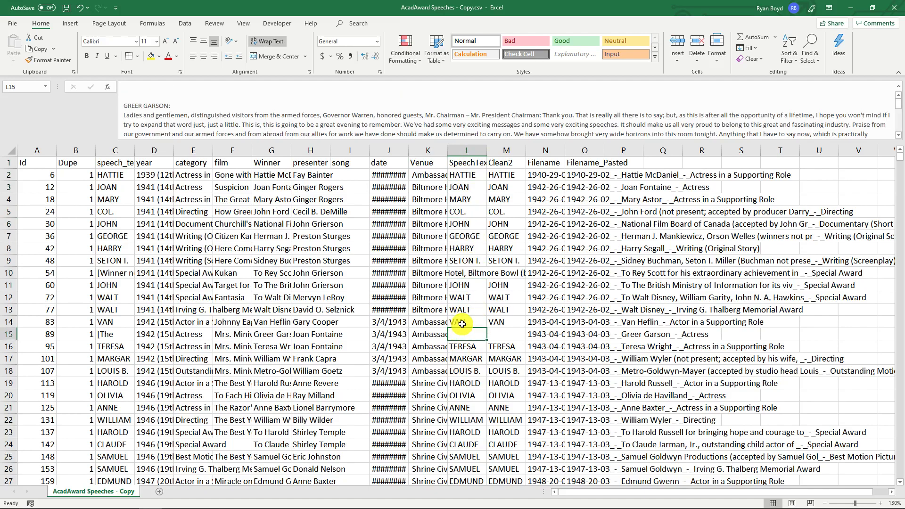
scroll(316, 113, "down", 3)
scroll(319, 111, "up", 3)
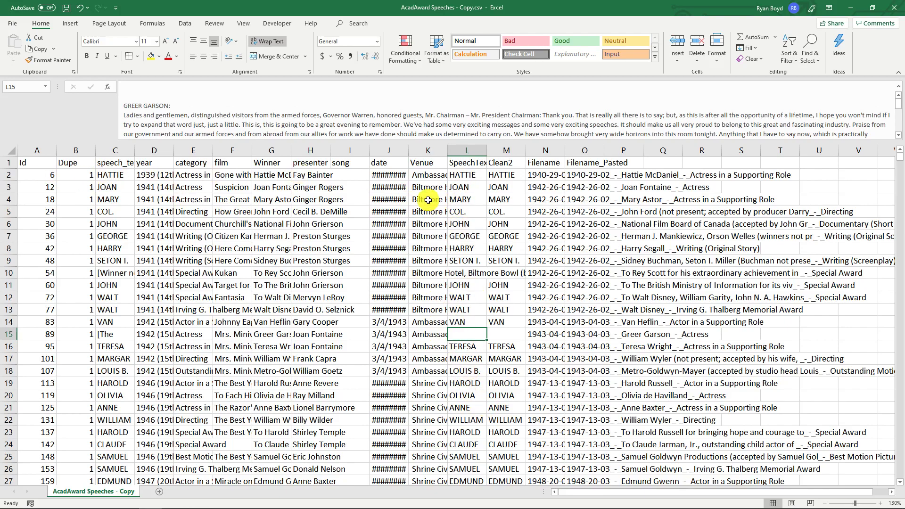
Step: Examine the Filename column and highlight the full file name in its first data row
left_click(554, 162)
left_click(560, 175)
left_click_drag(330, 88, 109, 90)
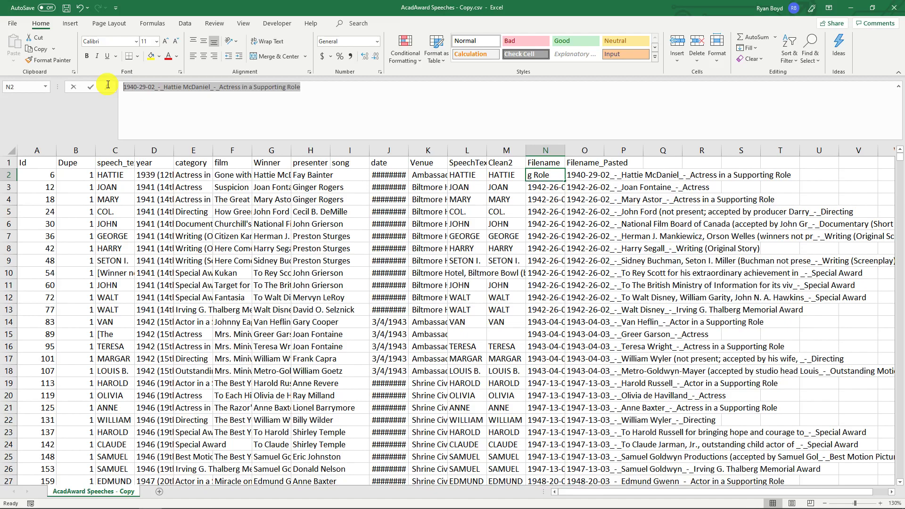
Step: Compare the Id column with the speech_text and SpeechTextClean columns to see which identify rows and which hold text
left_click(37, 161)
key("ctrl+shift+Down")
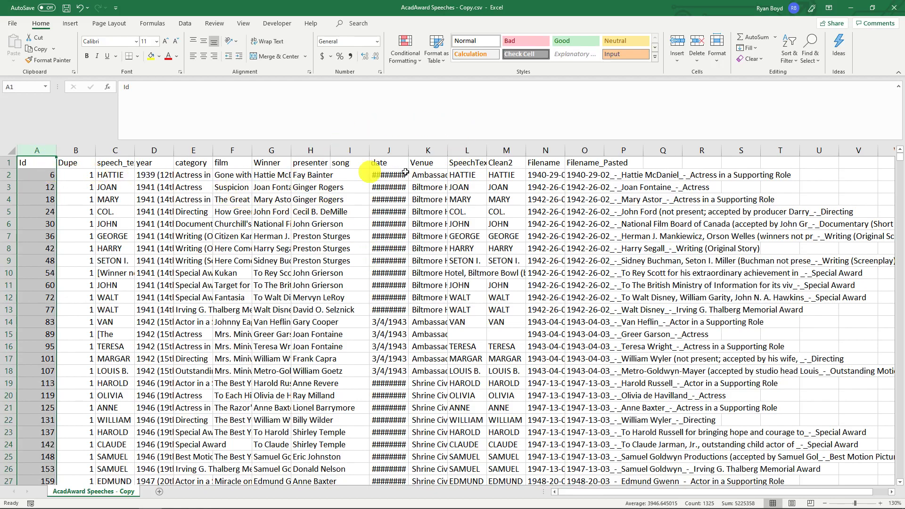
left_click(462, 175)
left_click(49, 175)
left_click(88, 175)
left_click(103, 175)
left_click(106, 150)
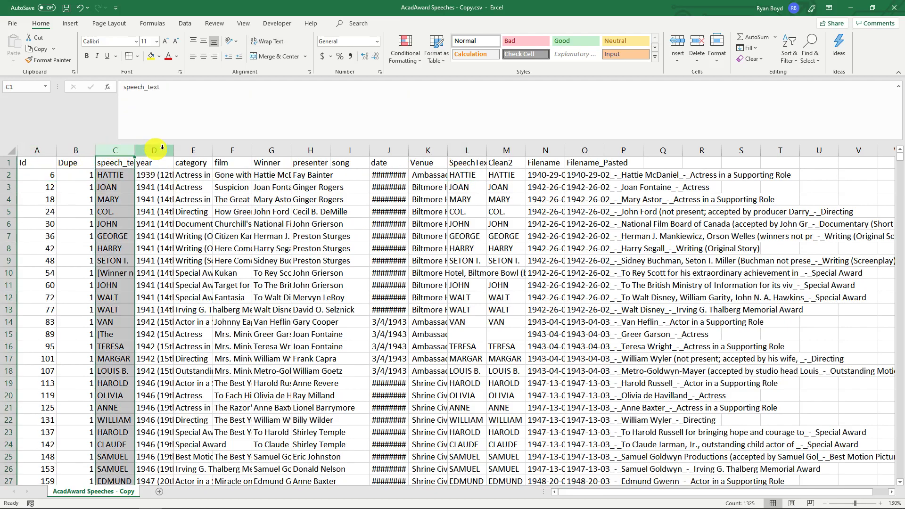
left_click(468, 175)
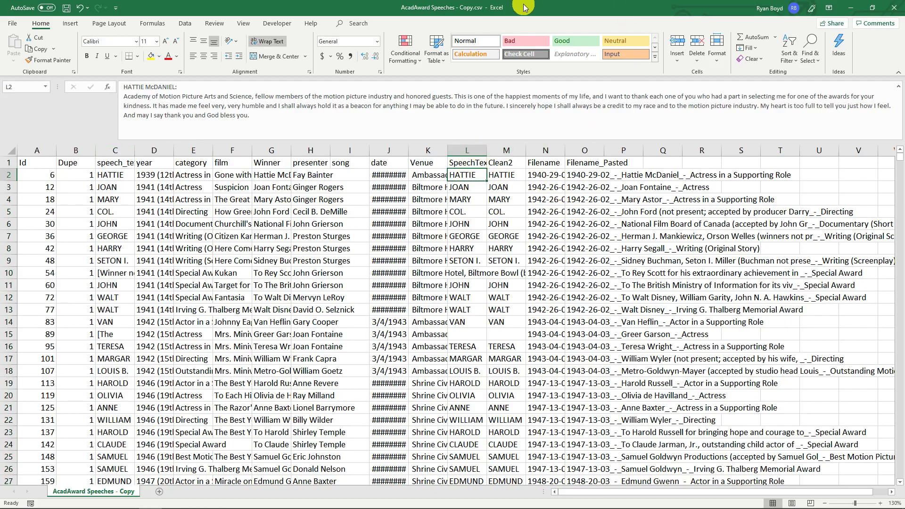
Step: Switch back to BUTTER and add the Read Text from CSV plugin to the analysis pipeline
left_click_drag(529, 7, 904, 94)
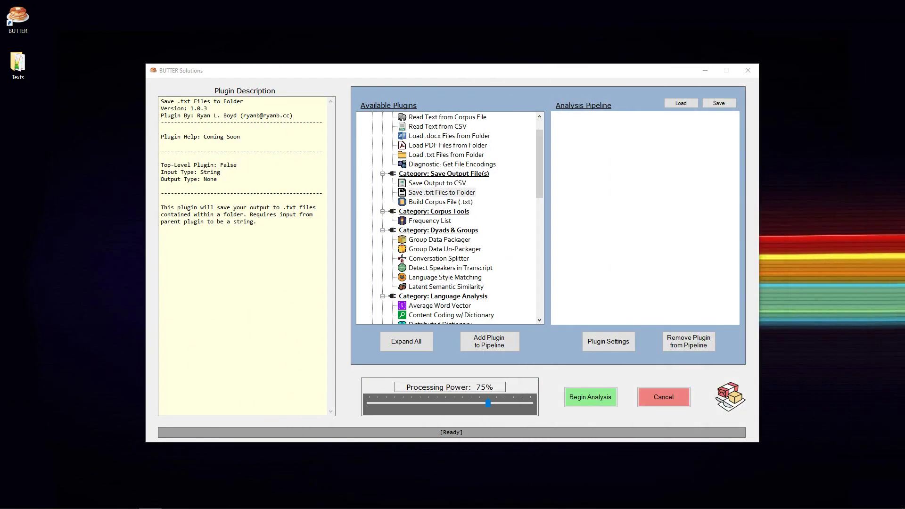
left_click_drag(540, 141, 542, 117)
left_click(426, 155)
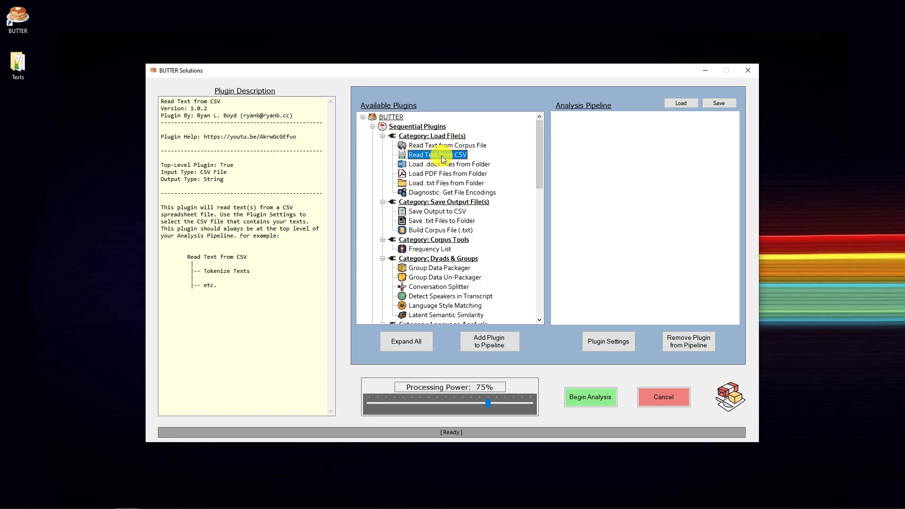
left_click(491, 340)
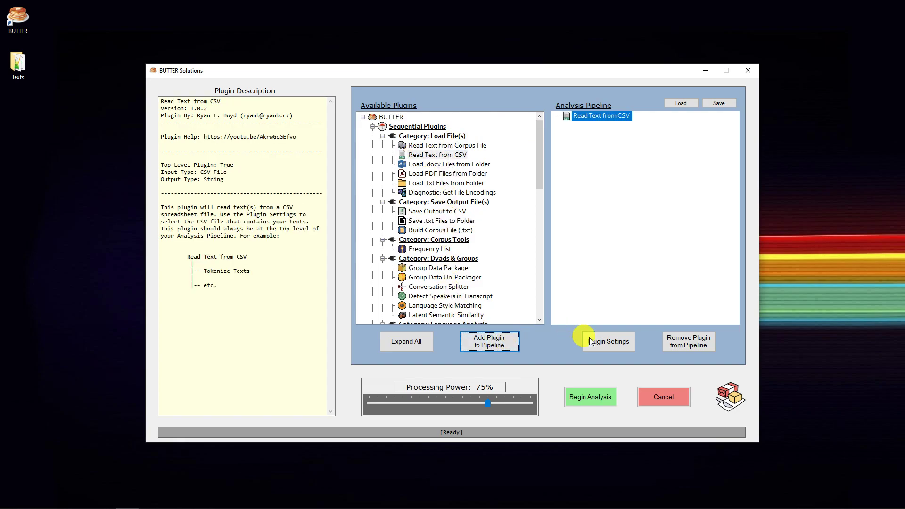
Step: Set AcadAward Speeches.csv from the Texts folder as the input file in the Read Text from CSV settings
left_click(619, 346)
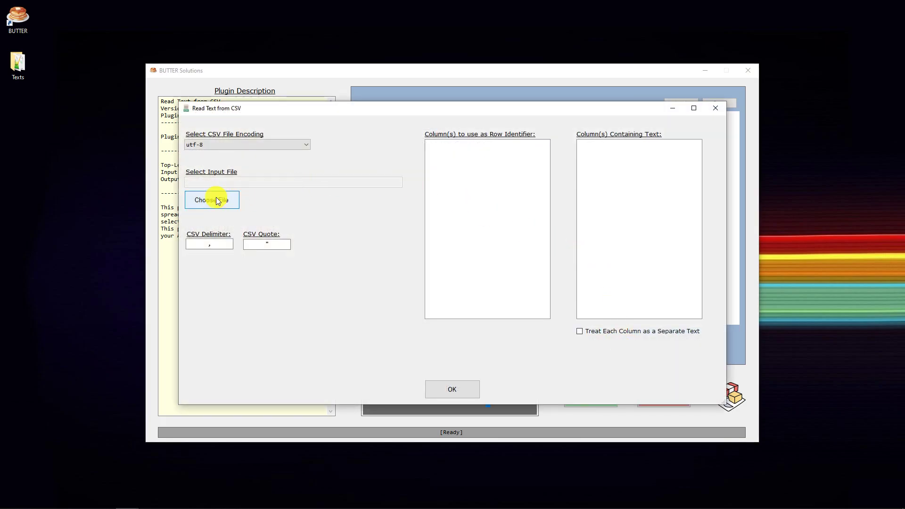
left_click(217, 202)
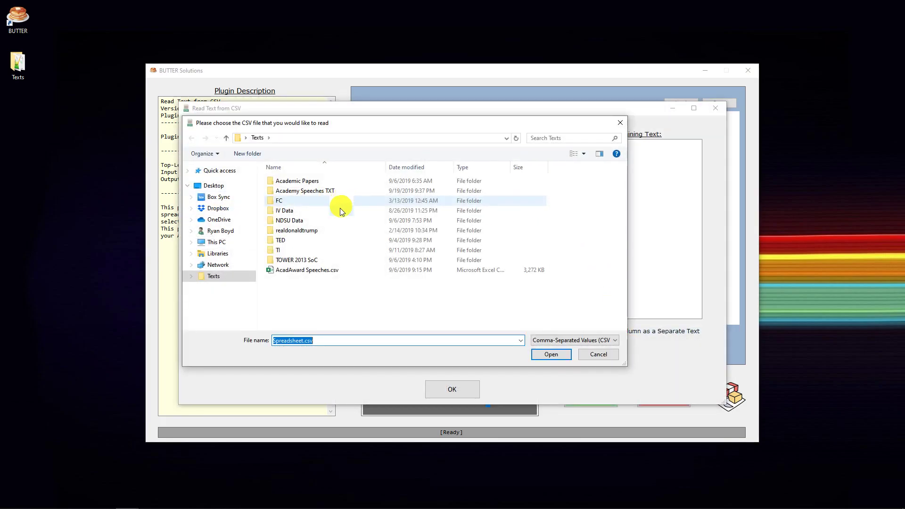
left_click(310, 272)
left_click(558, 353)
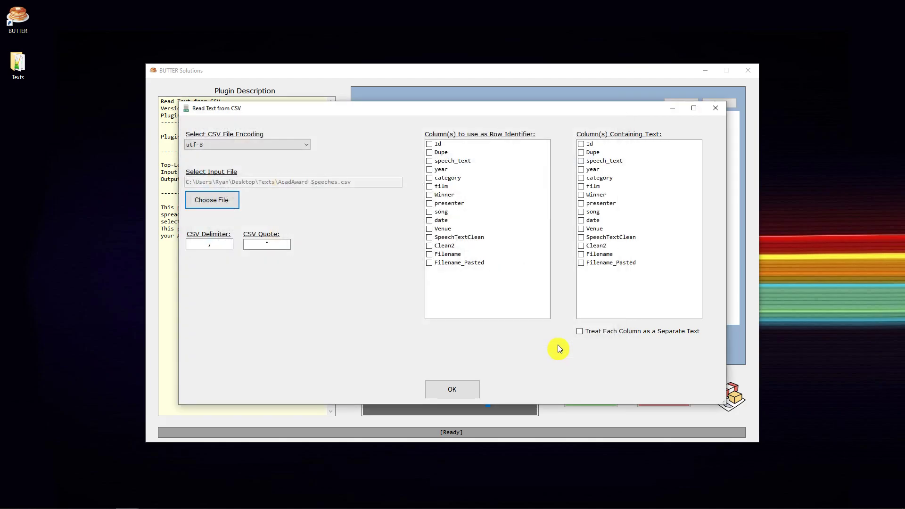
Step: Use Id as the row identifier and speech_text as the column containing text, and accept the plugin settings
left_click(431, 147)
left_click(430, 145)
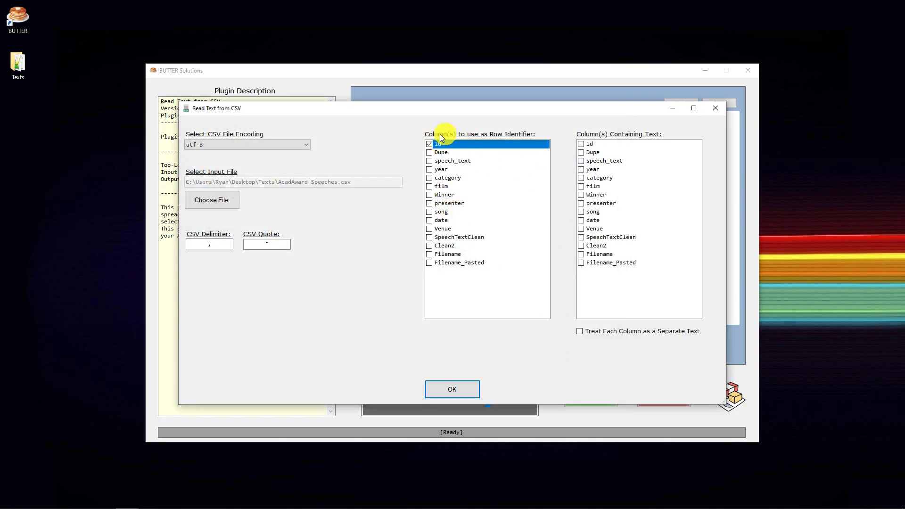
left_click(596, 163)
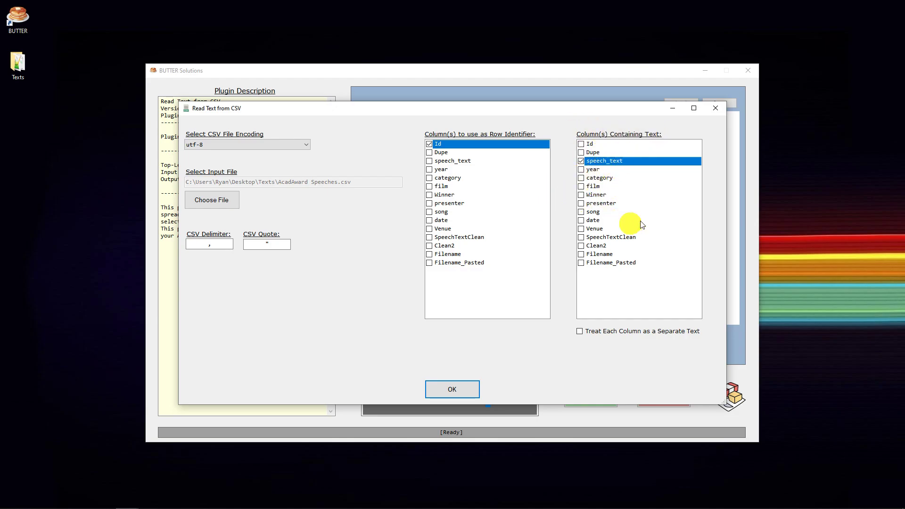
left_click(452, 390)
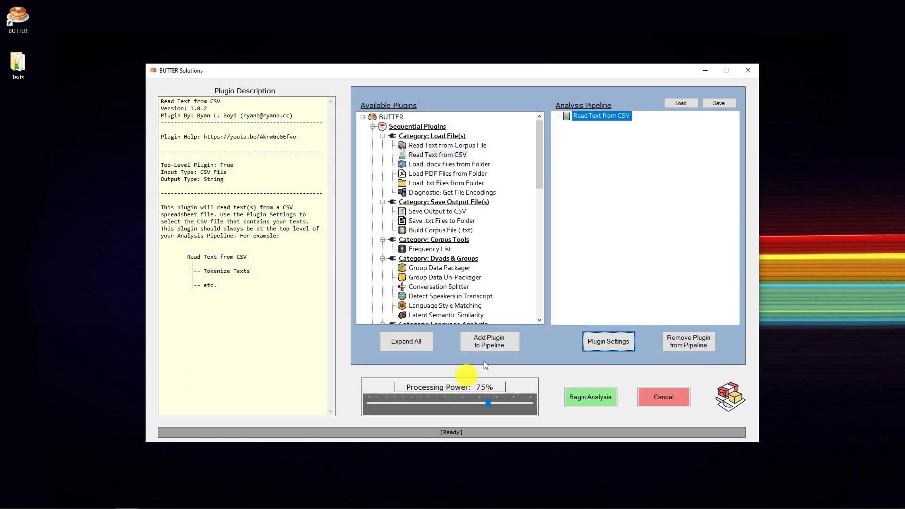
Step: Add the Save .txt Files to Folder plugin to the pipeline beneath Read Text from CSV
left_click(448, 147)
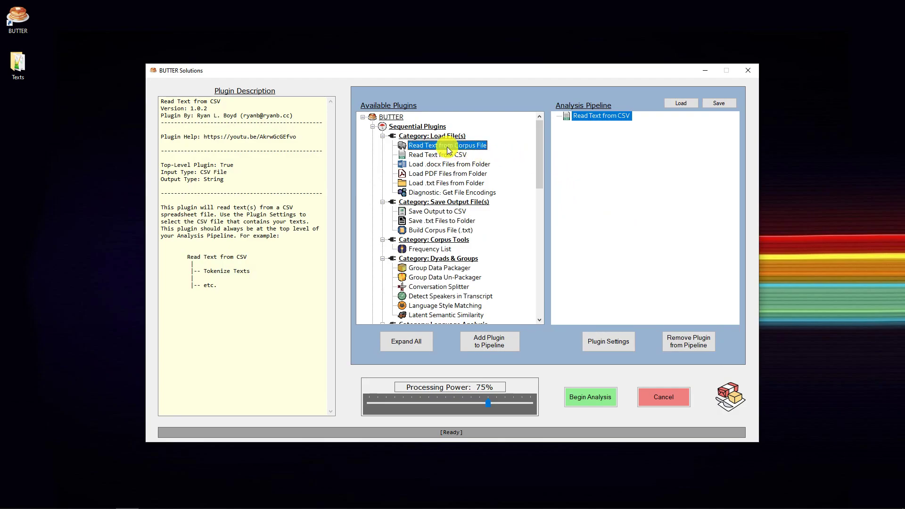
left_click(446, 174)
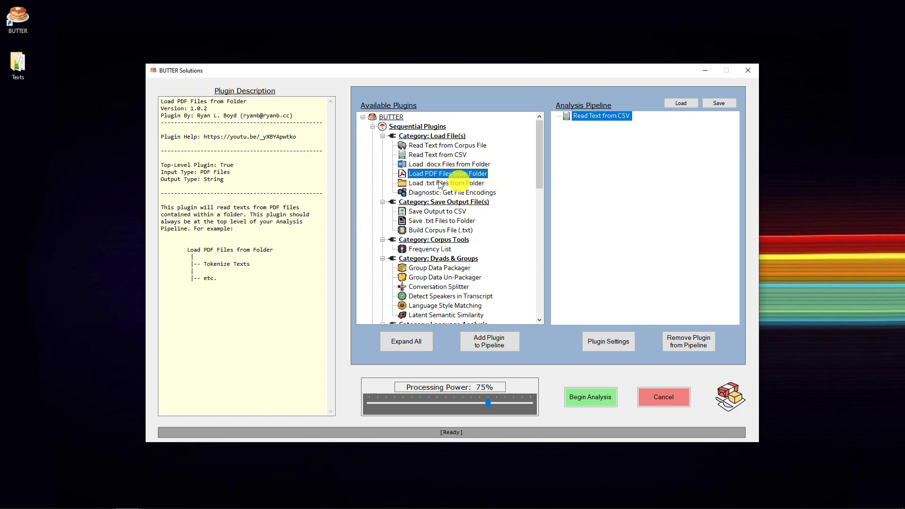
left_click(429, 221)
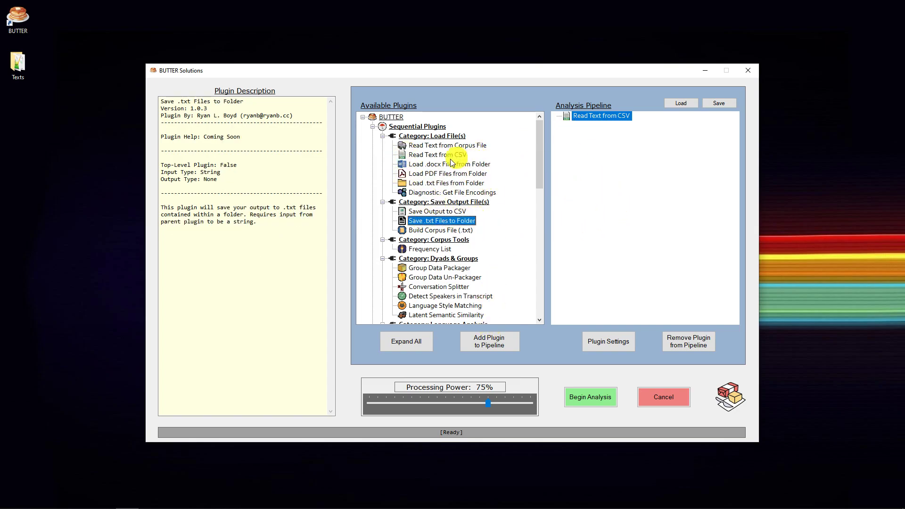
left_click(489, 340)
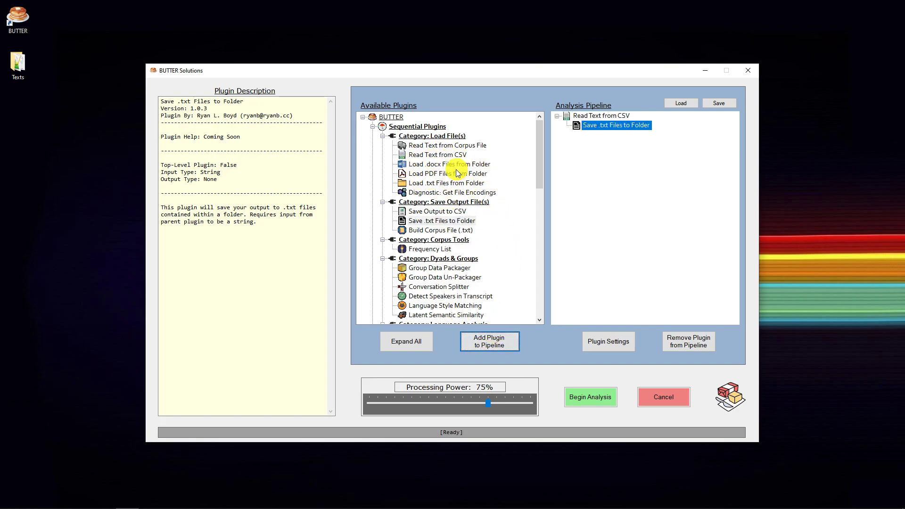
Step: Open the settings of the pipeline's Save .txt Files to Folder plugin and review the encoding choices, keeping utf-8
left_click(587, 118)
left_click(592, 126)
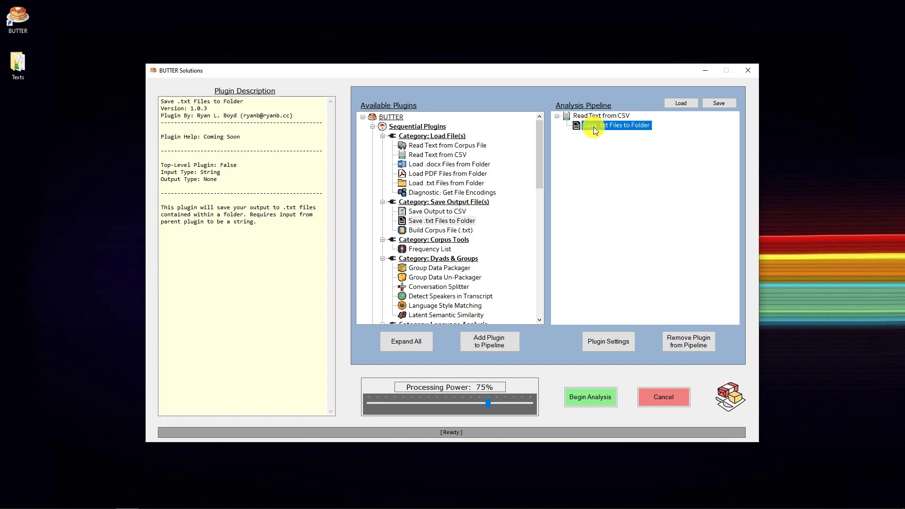
left_click(619, 343)
left_click(375, 205)
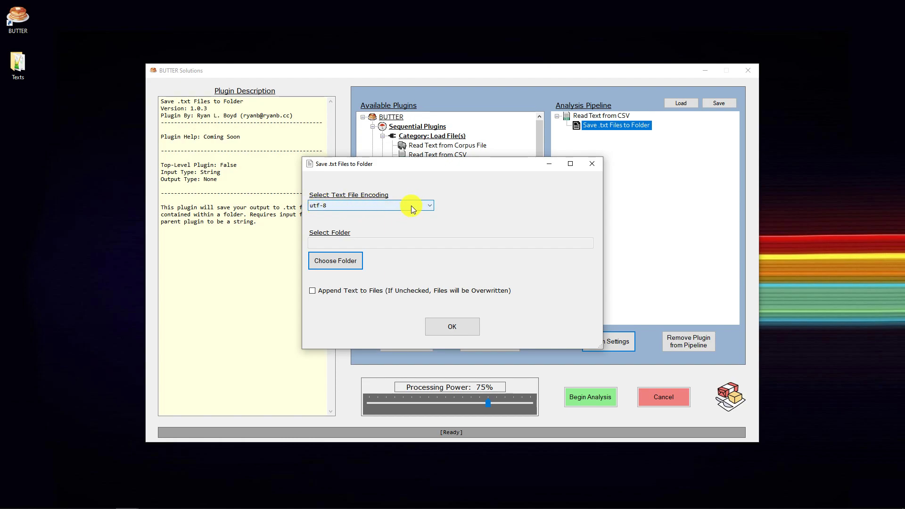
left_click(343, 205)
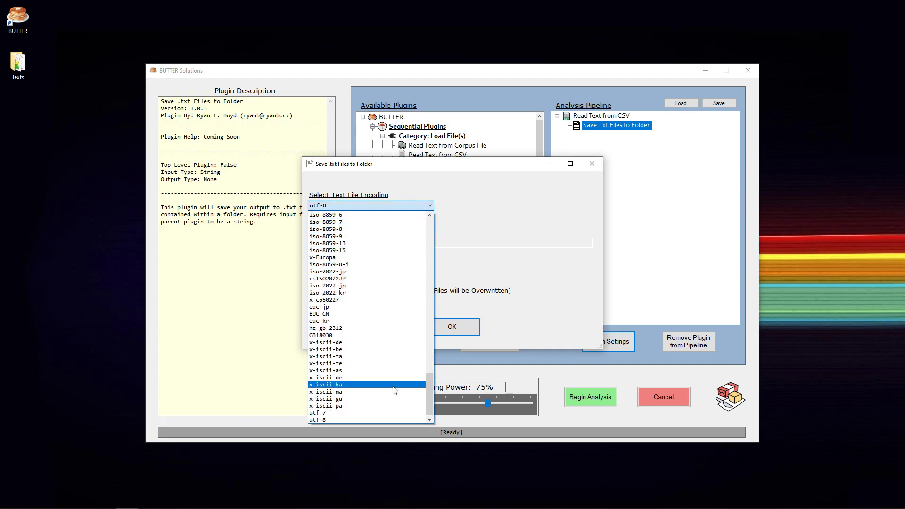
left_click(505, 208)
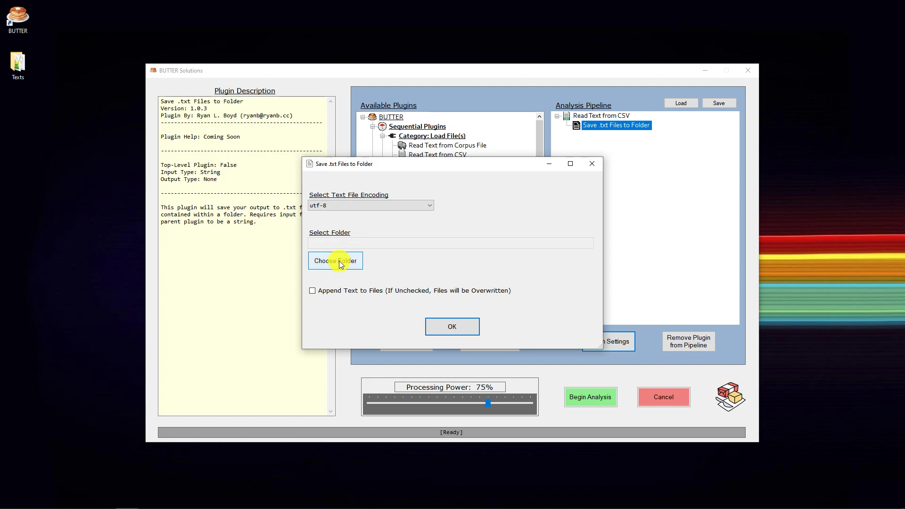
Step: Set the output location to the txt folder inside Texts\Academy Speeches TXT and leave Append Text to Files off
left_click(325, 265)
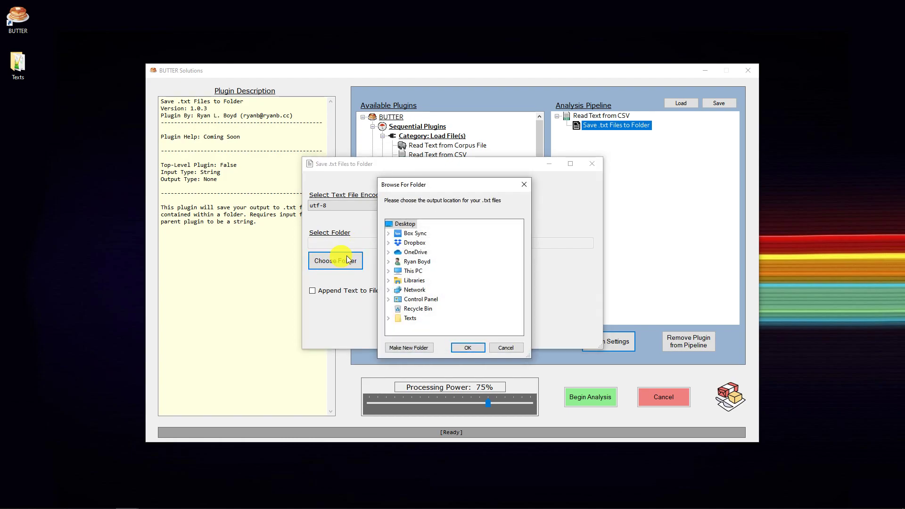
left_click(389, 318)
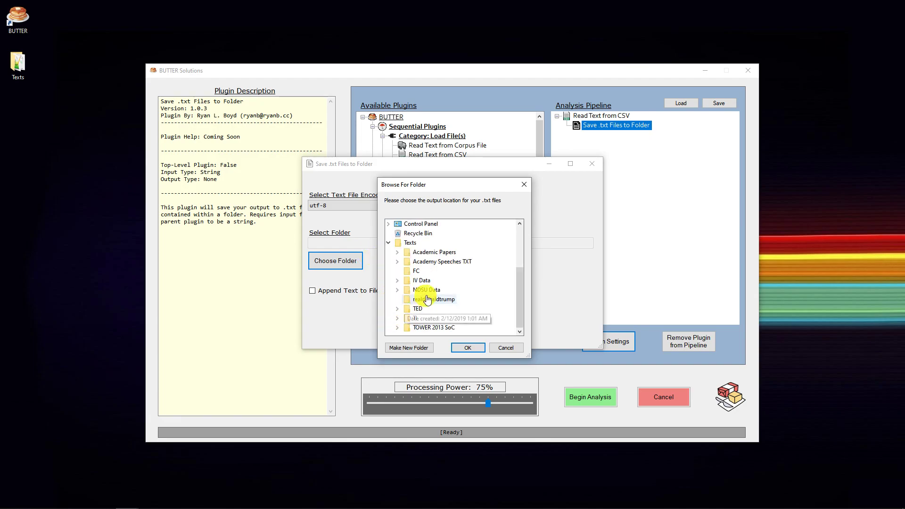
left_click(398, 262)
left_click(423, 273)
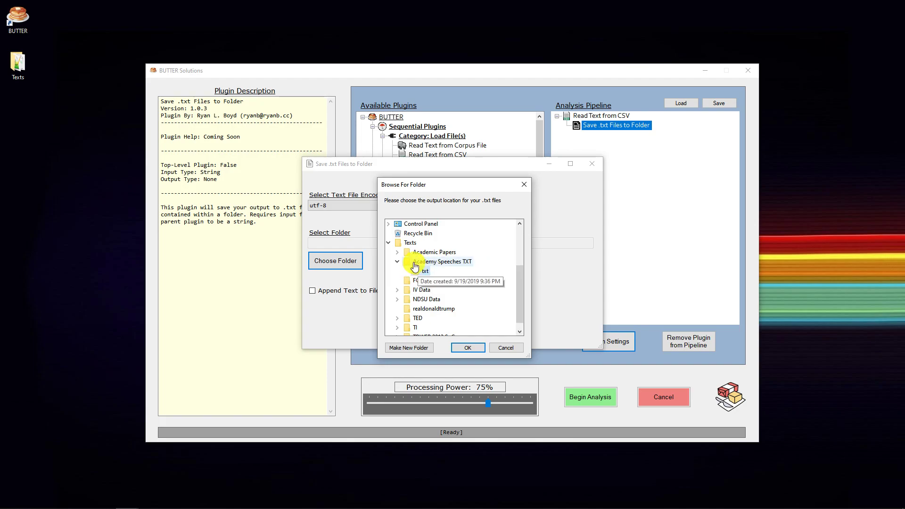
left_click(461, 349)
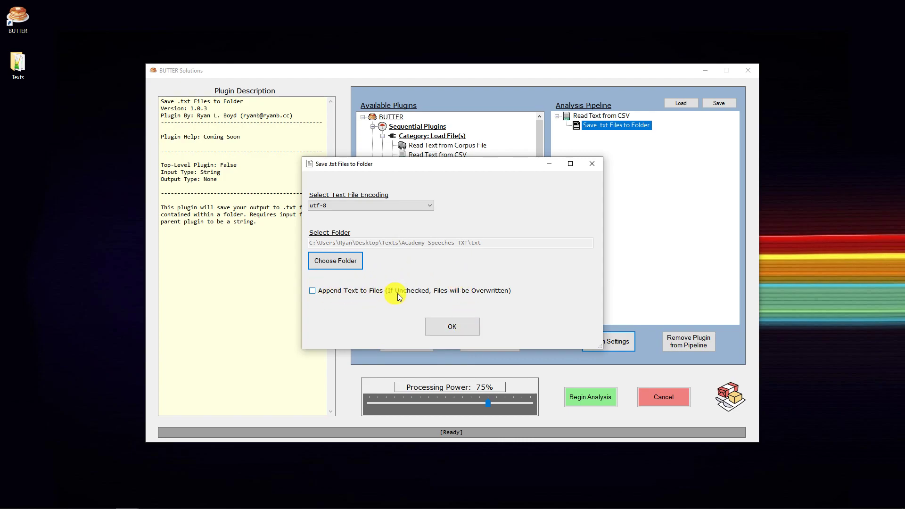
left_click(313, 291)
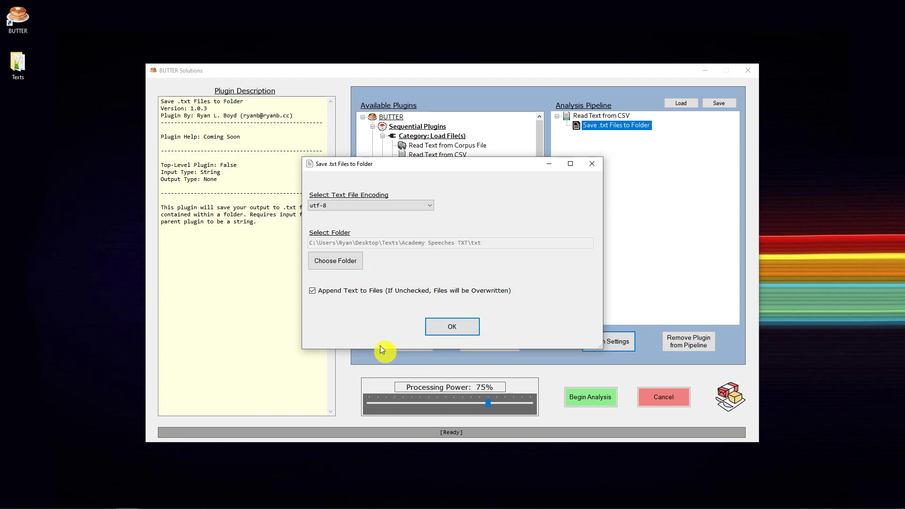
left_click(374, 292)
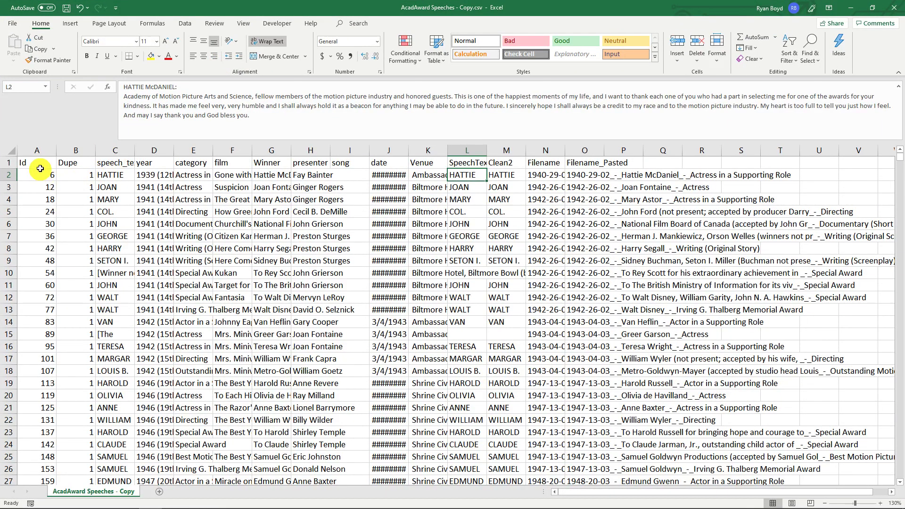
Step: Switch to AcadAward Speeches - Copy.csv in Excel and examine the values in the Id column
left_click(36, 152)
left_click(37, 162)
left_click(37, 174)
left_click(41, 187)
left_click(41, 150)
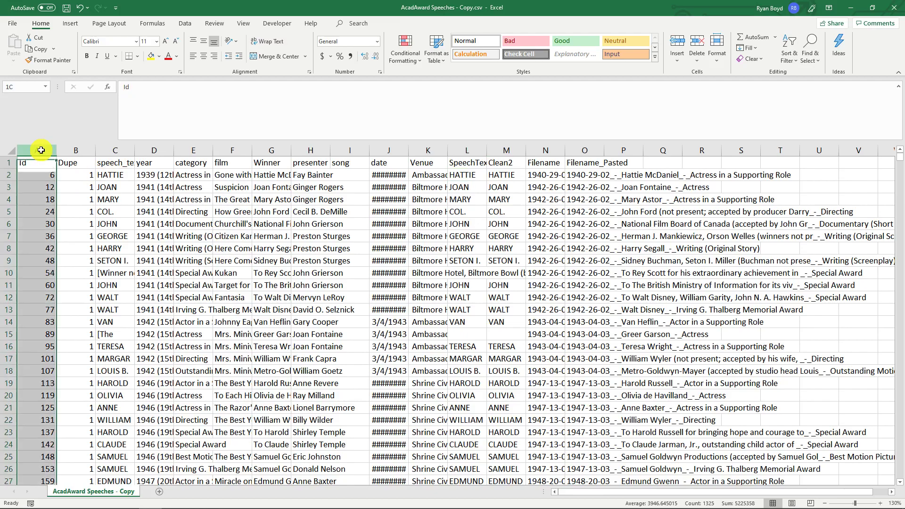
left_click(45, 176)
left_click_drag(279, 5, 439, 191)
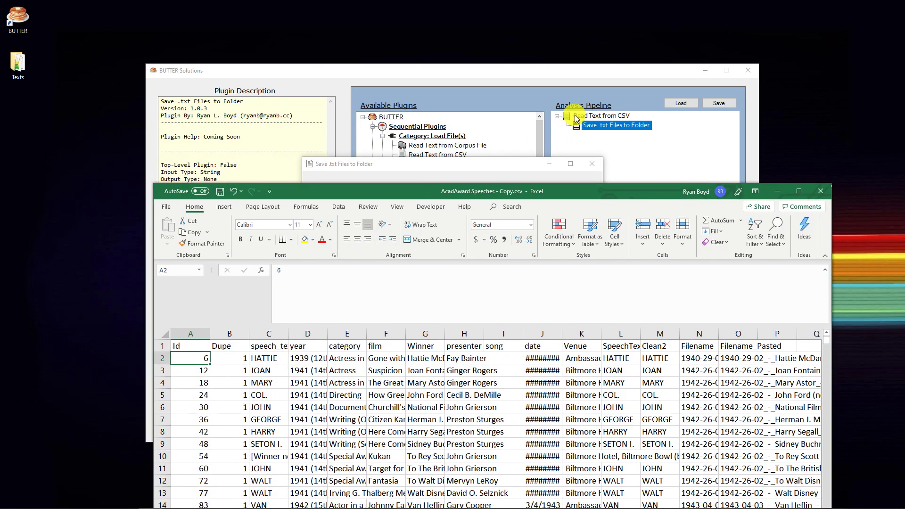
left_click_drag(618, 190, 603, 1)
Step: Examine how row 2's Id relates to its text in the speech_text column
left_click(8, 174)
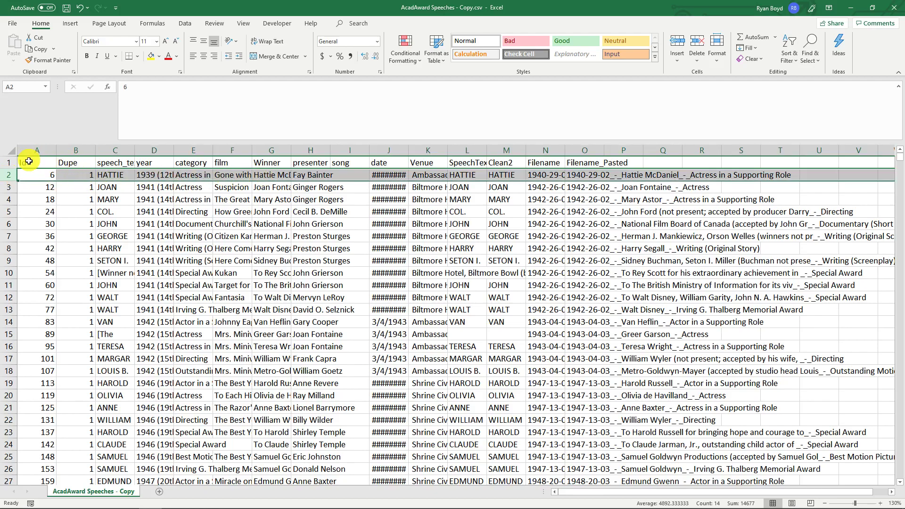
left_click_drag(30, 162, 32, 175)
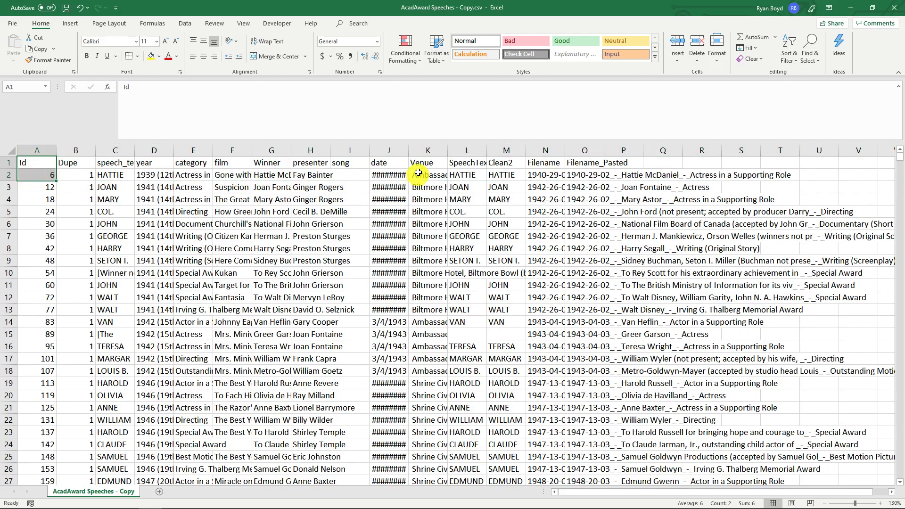
left_click(477, 163)
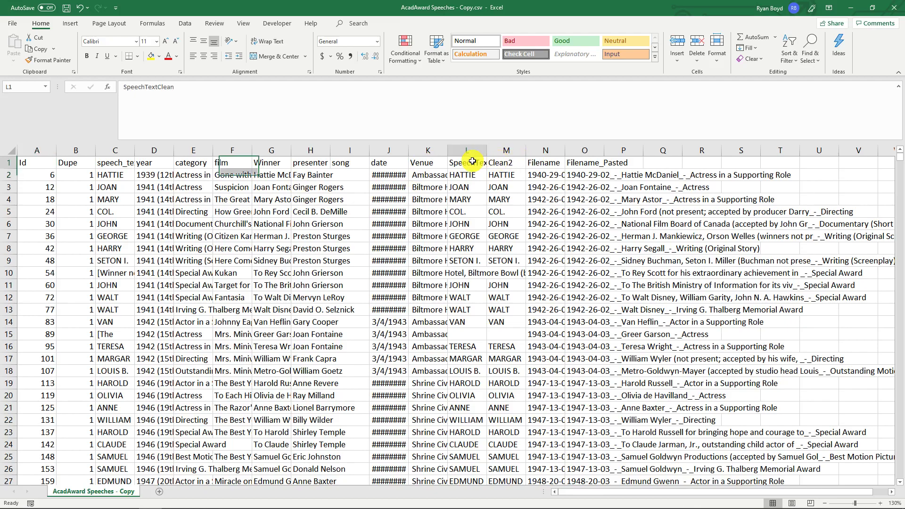
left_click(111, 161)
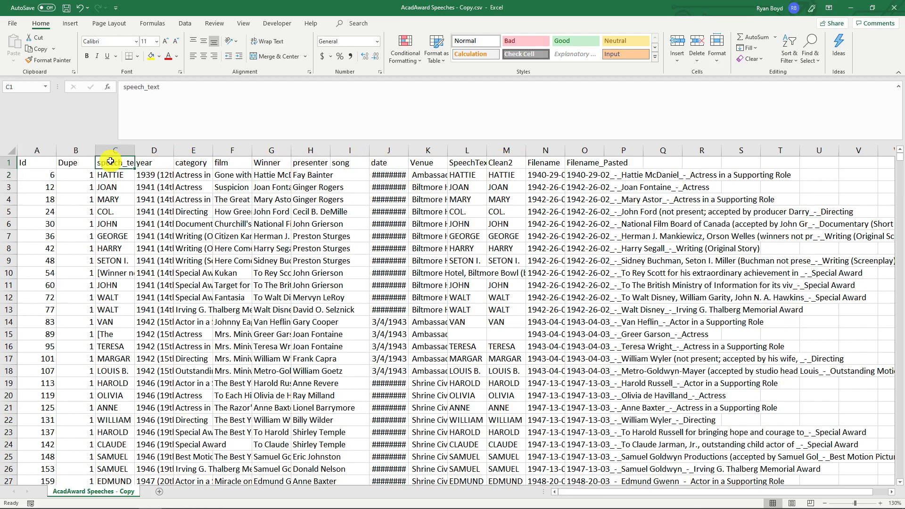
left_click(119, 149)
left_click(106, 174)
left_click(29, 175)
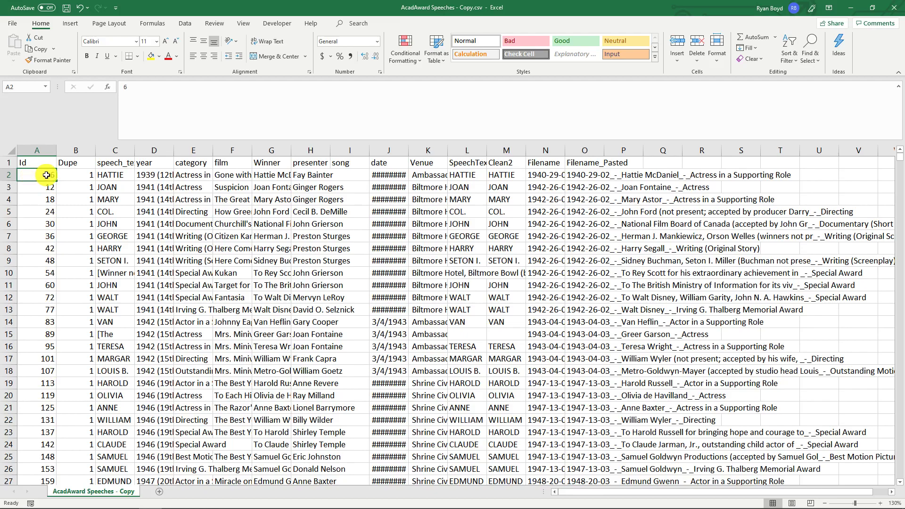
Step: Give rows 3 to 7 the duplicate Id 6 and select the Id cells A1 to A7
left_click(41, 189)
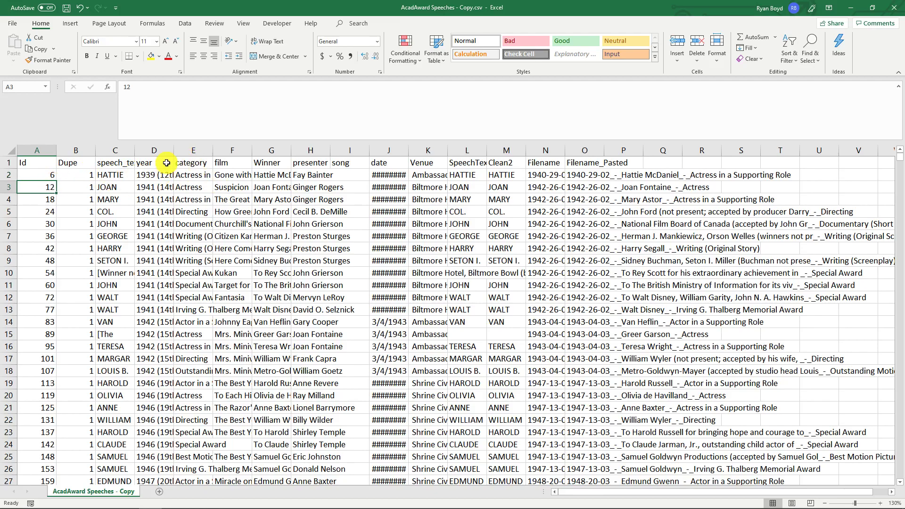
type("6")
key("Return")
type("6")
key("Return")
type("6")
key("Return")
type("6 6")
key("Return")
key("Up")
key("Up")
key("Up")
key("Up")
key("Up")
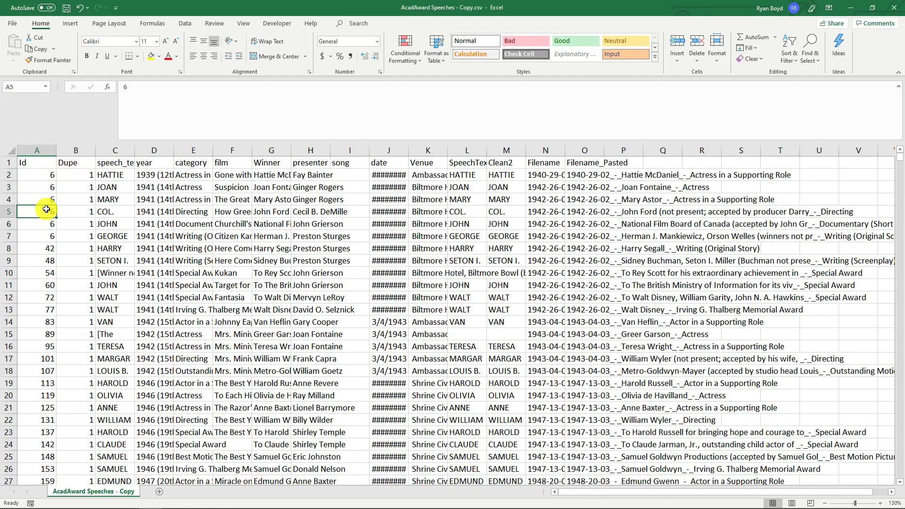
left_click(42, 168)
left_click_drag(41, 168, 40, 236)
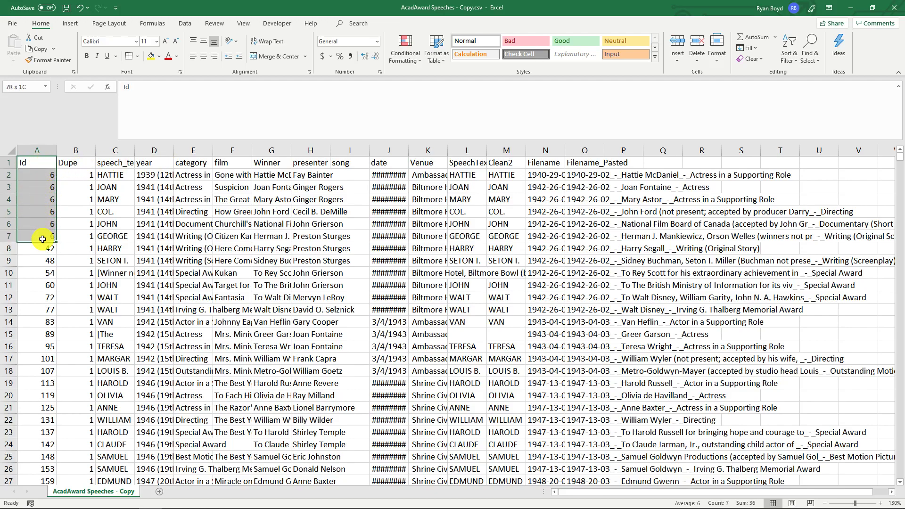
Step: Place the spreadsheet and the Save .txt Files to Folder settings side by side, and turn on Append Text to Files
left_click_drag(427, 7, 852, 63)
left_click_drag(422, 166, 175, 59)
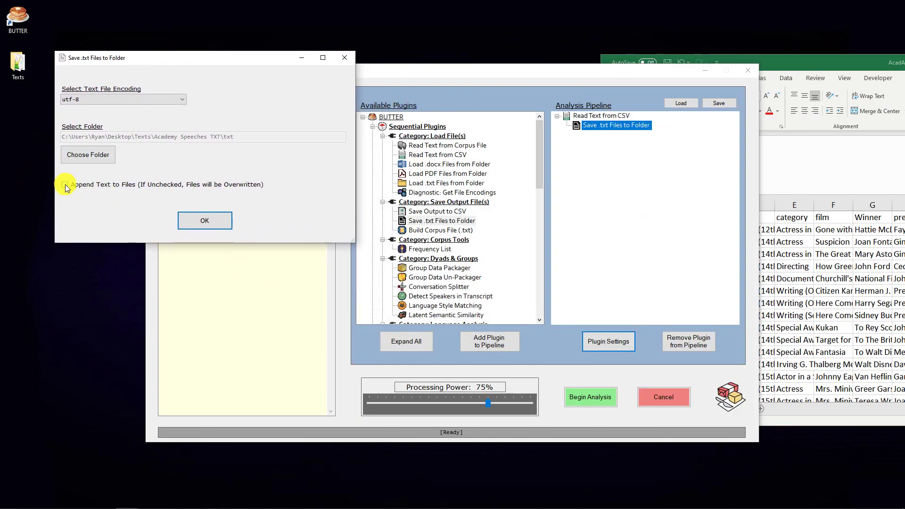
left_click_drag(847, 64, 702, 50)
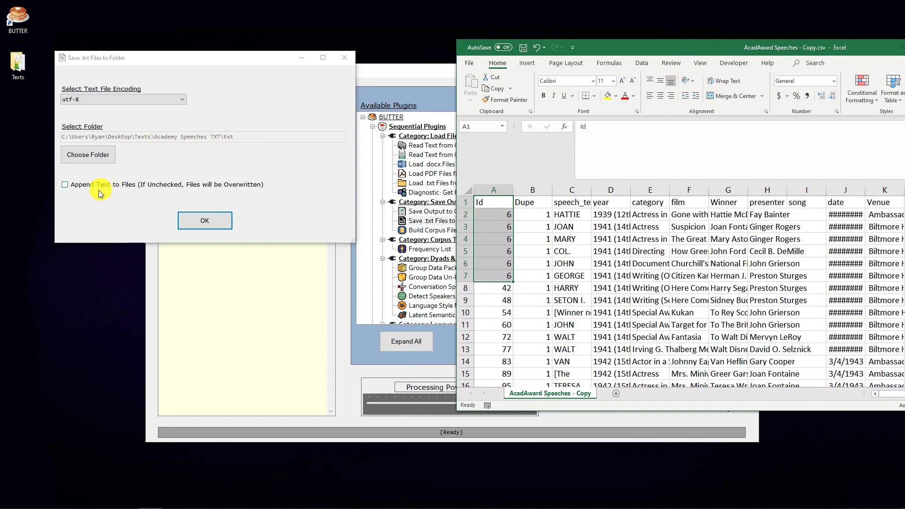
left_click(65, 188)
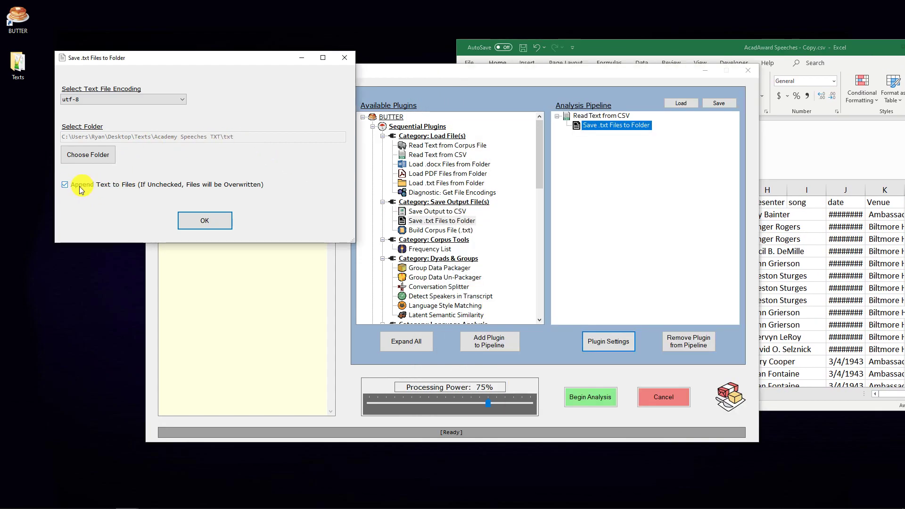
Step: Compare the Ids and speech texts of rows 2 and 3 in the spreadsheet to see which texts the append option would combine
left_click(741, 49)
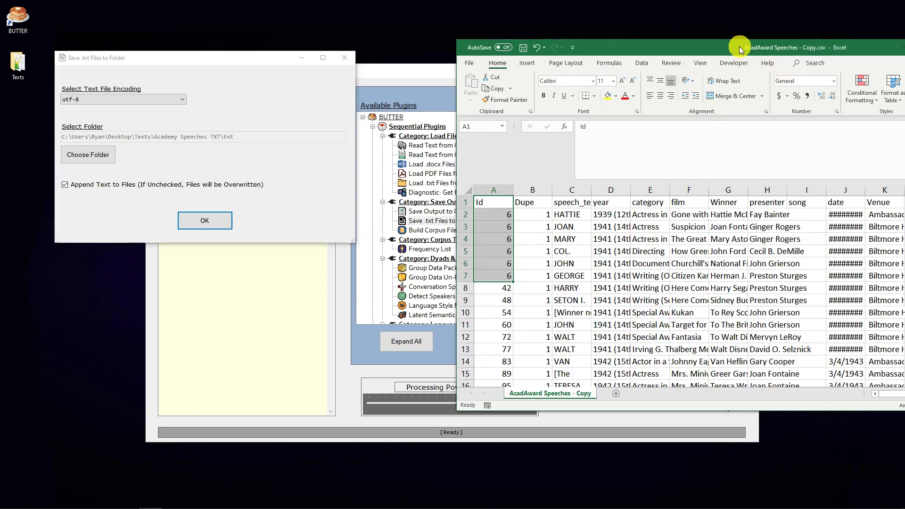
left_click(485, 214)
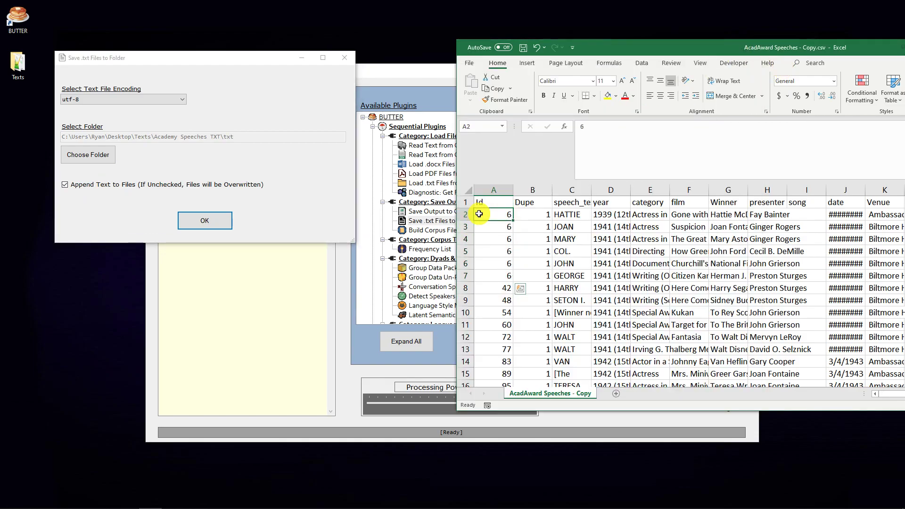
left_click(575, 217)
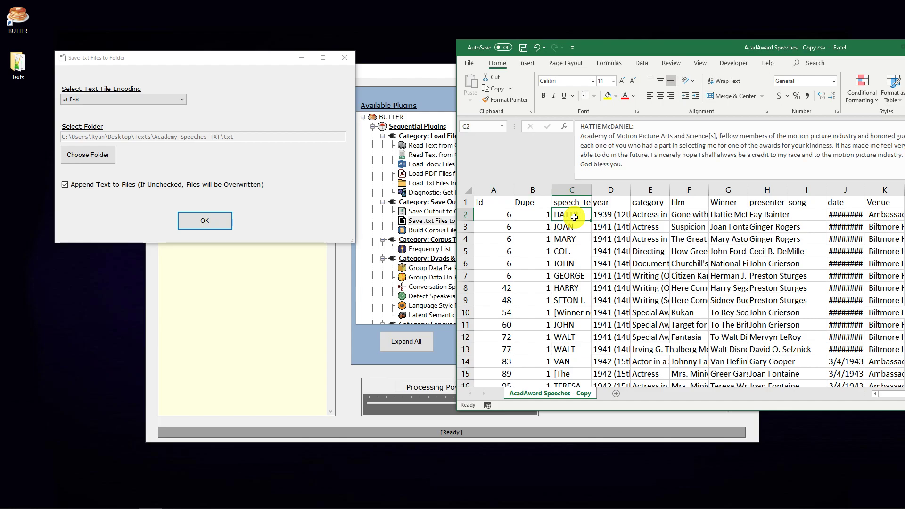
left_click(494, 214)
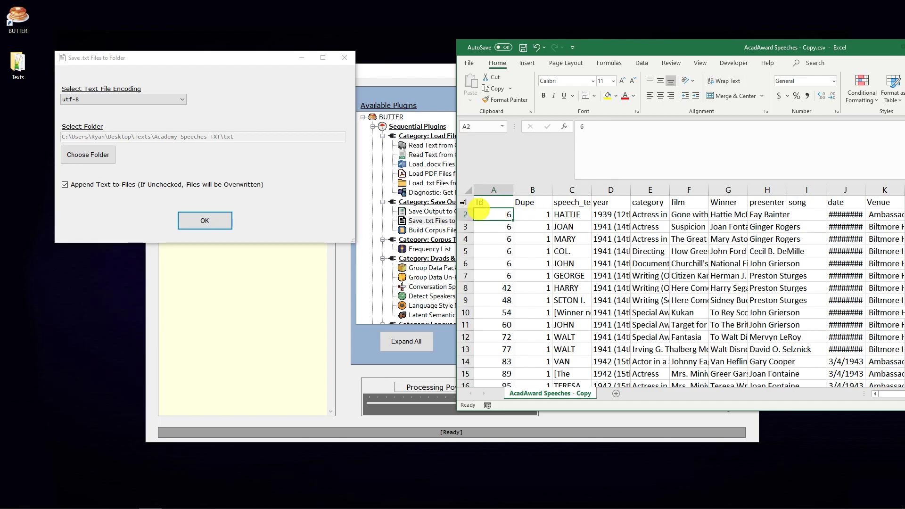
left_click(72, 188)
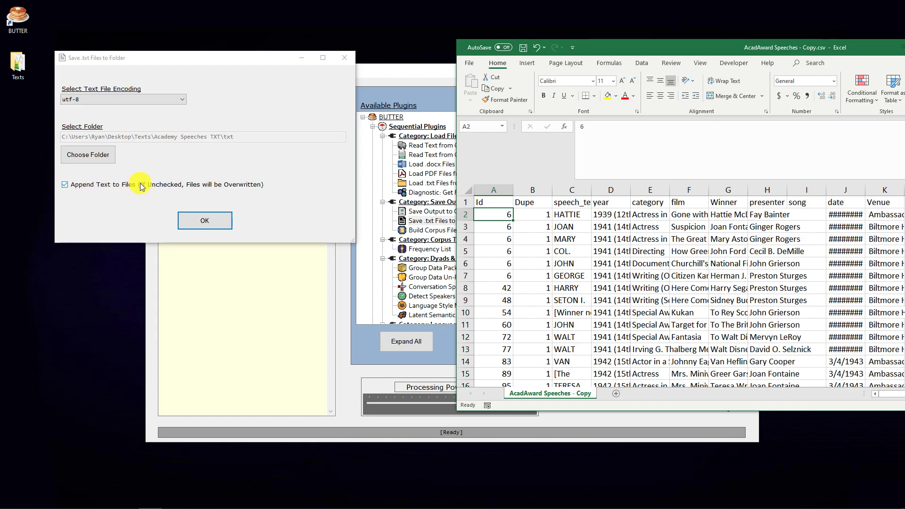
left_click(496, 226)
left_click(564, 226)
left_click_drag(660, 145, 567, 120)
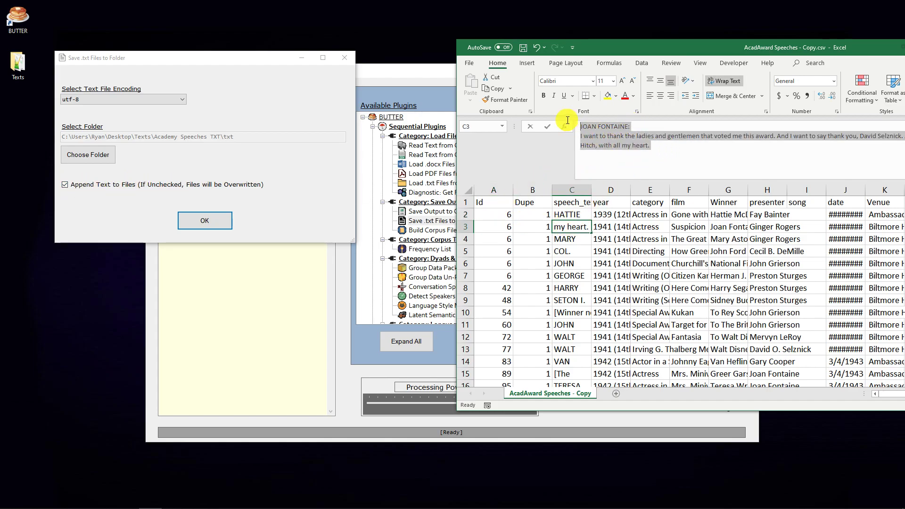
left_click(501, 227)
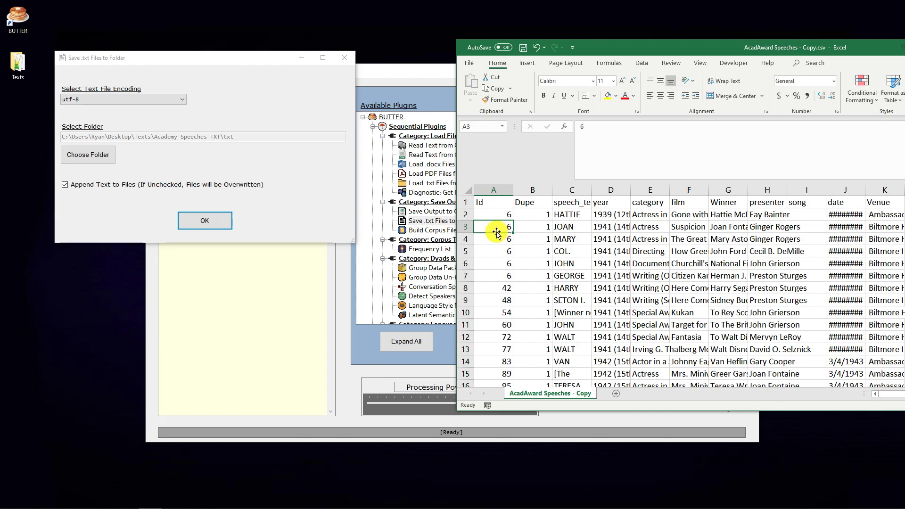
left_click(570, 227)
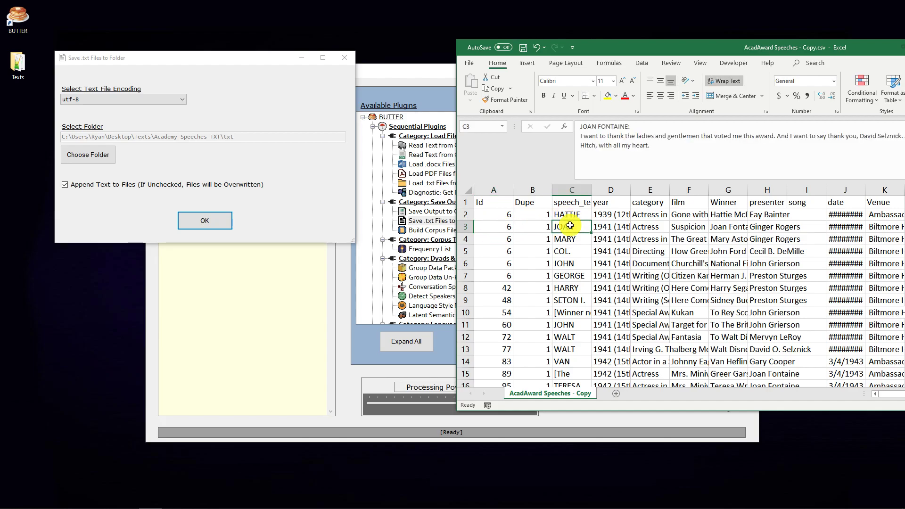
left_click(562, 216)
left_click_drag(568, 215, 567, 228)
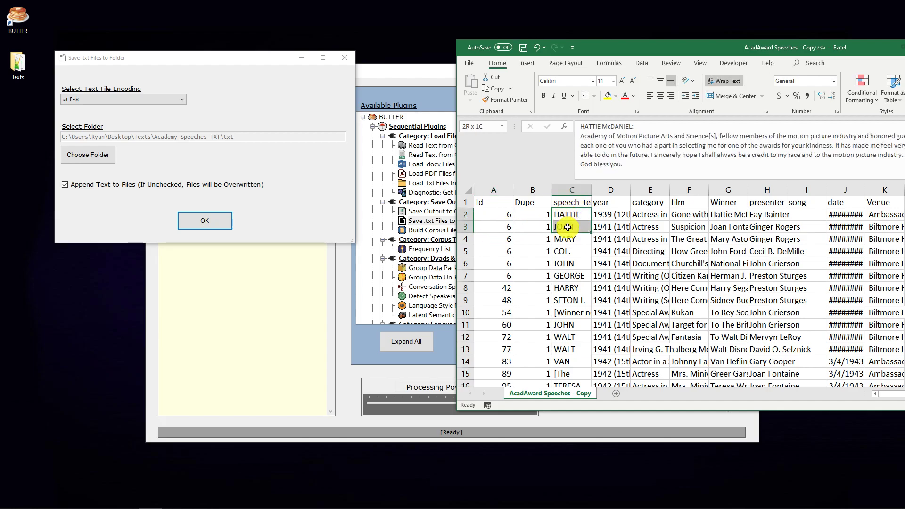
Step: Examine the speeches in rows 2 to 7 that share an Id, and compare them with row 8, which has a different Id
left_click_drag(503, 214, 505, 277)
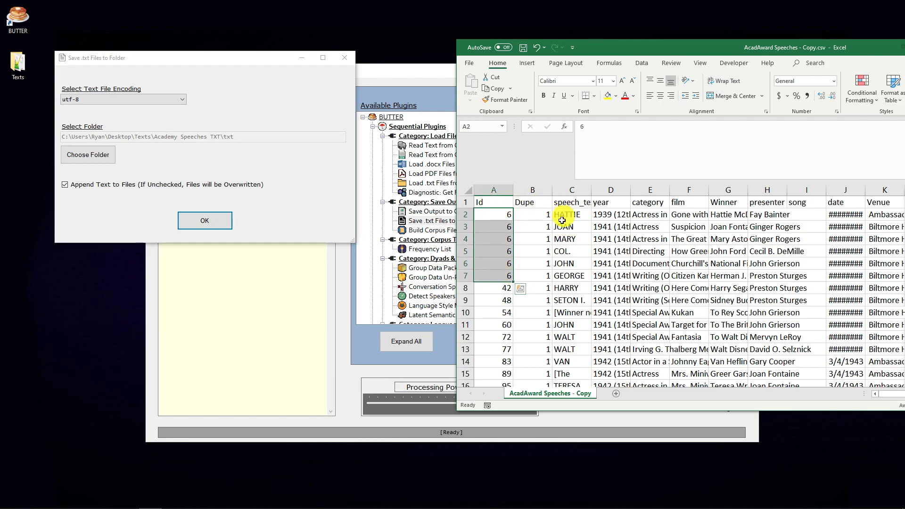
left_click(566, 239)
left_click(565, 253)
left_click(567, 275)
left_click(497, 278)
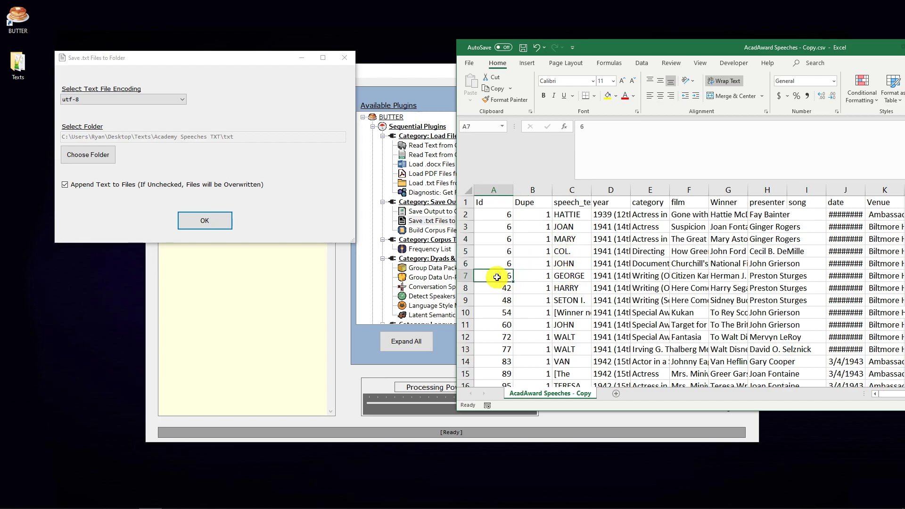
left_click_drag(497, 277, 491, 219)
left_click(500, 289)
left_click_drag(500, 289, 586, 289)
left_click(495, 289)
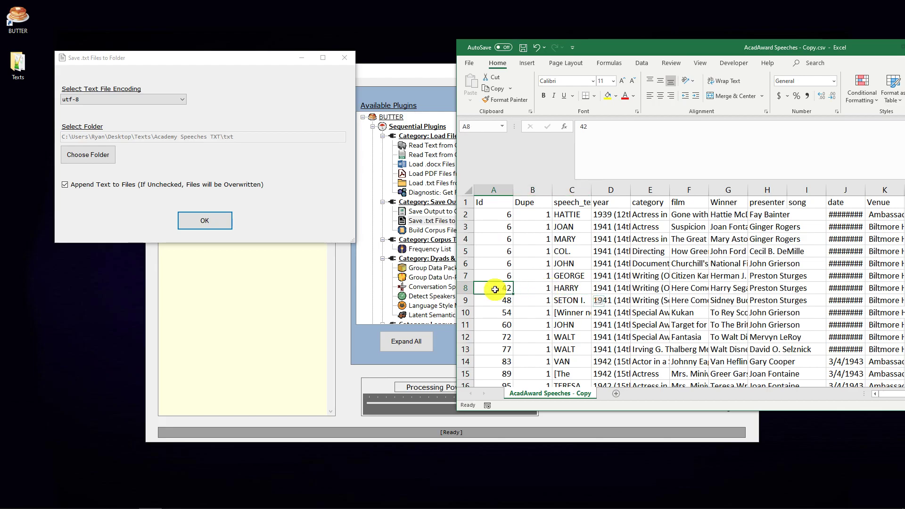
Step: Turn off Append Text to Files and review row 2's Id and speech text in the spreadsheet
left_click(66, 186)
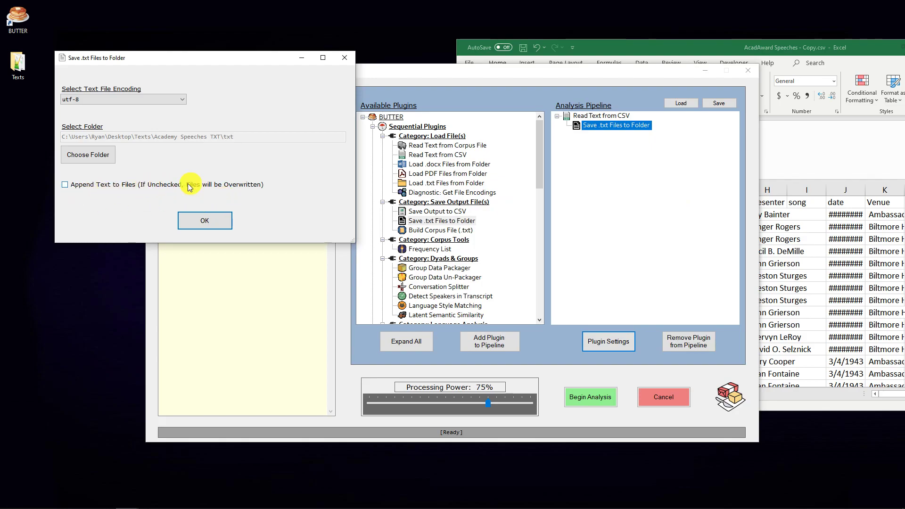
left_click_drag(713, 51, 642, 60)
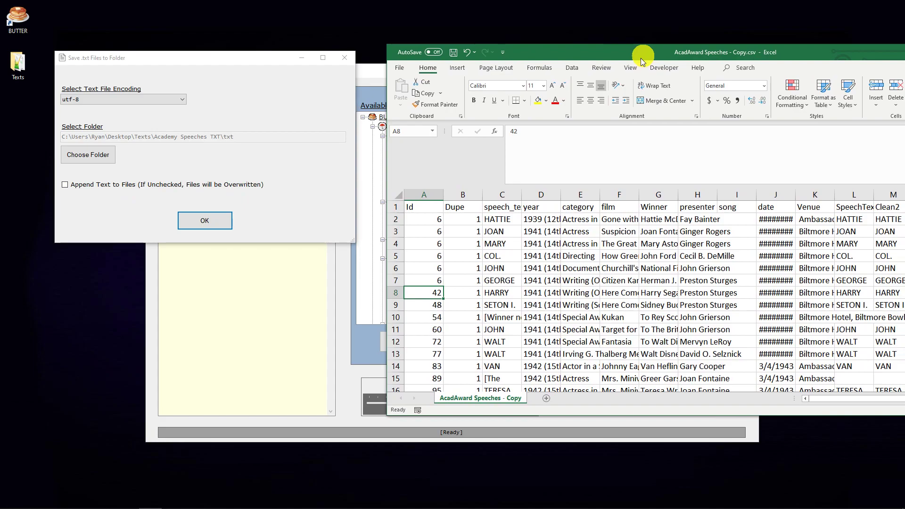
left_click(417, 219)
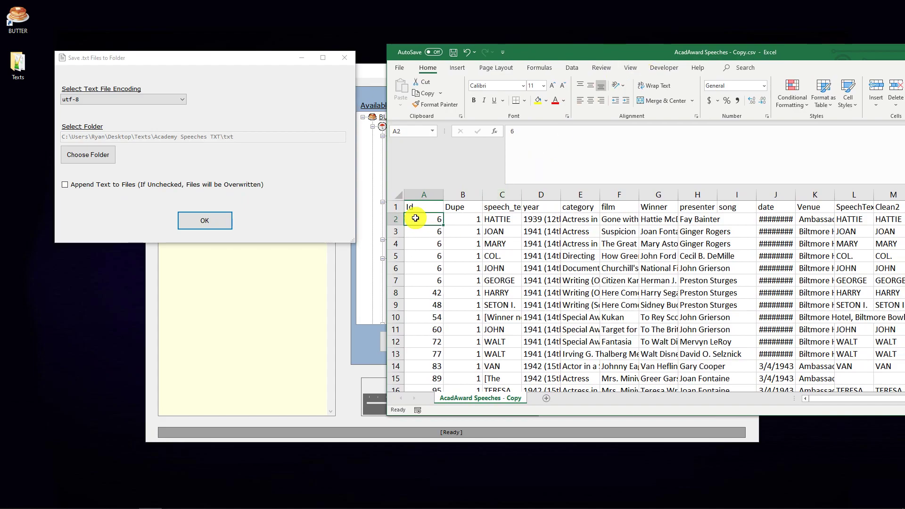
left_click(498, 222)
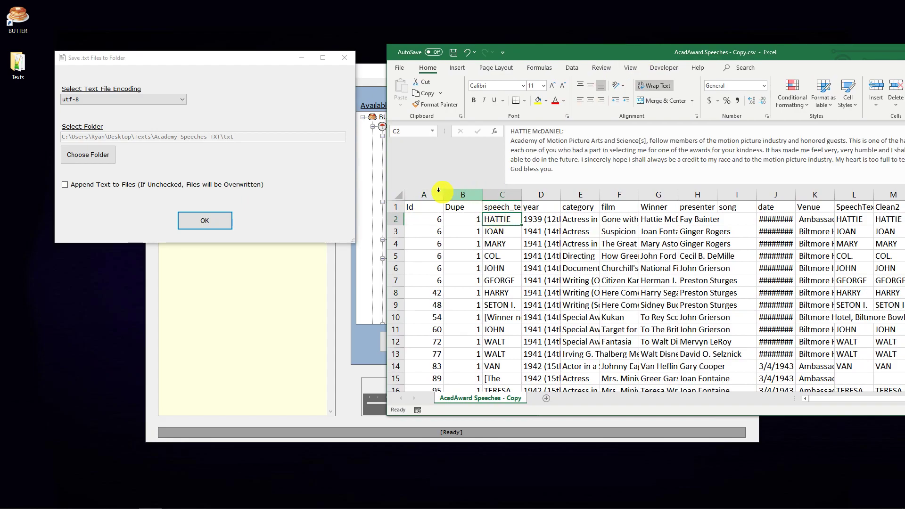
Step: Compare the Ids and speech texts of rows 2 to 4 to see which texts would be overwritten without appending
left_click(413, 222)
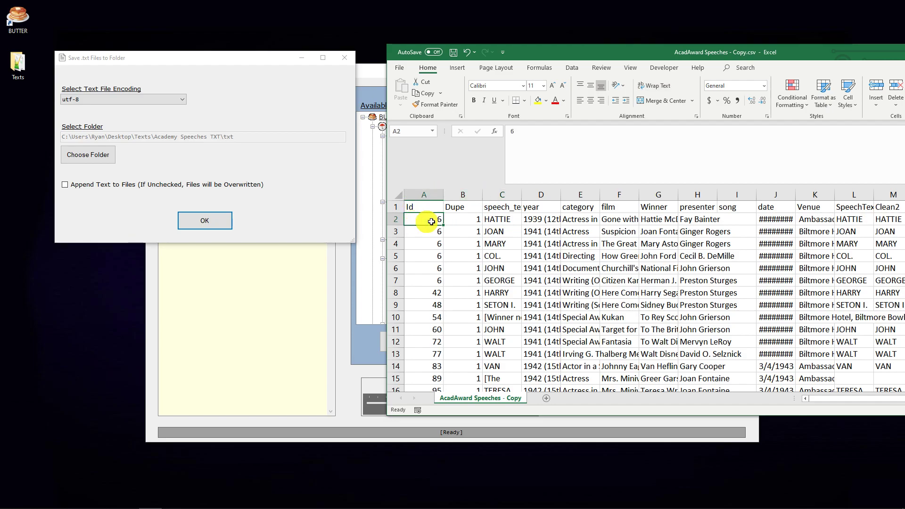
left_click(415, 232)
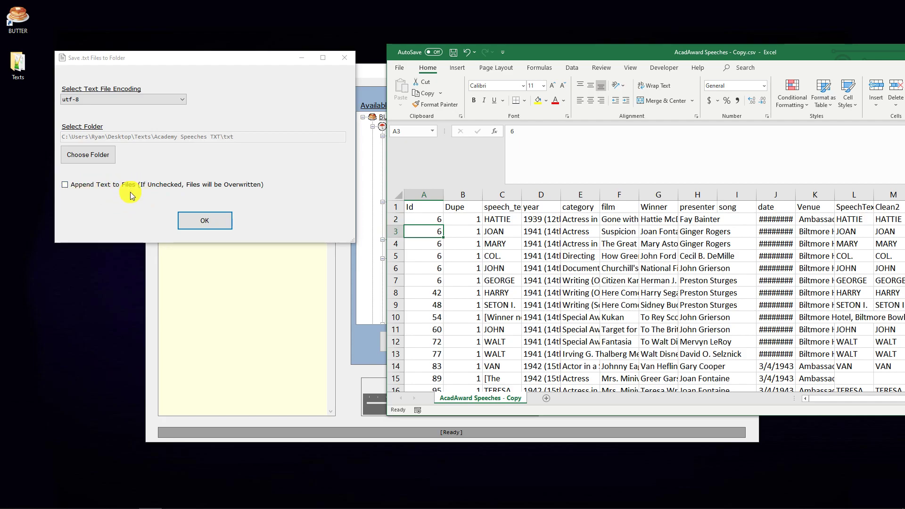
left_click(501, 231)
left_click(500, 246)
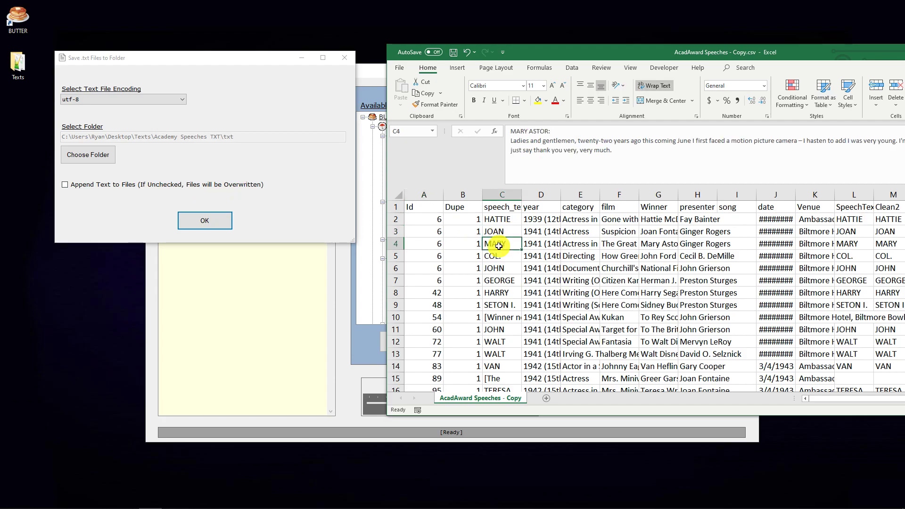
left_click(493, 221)
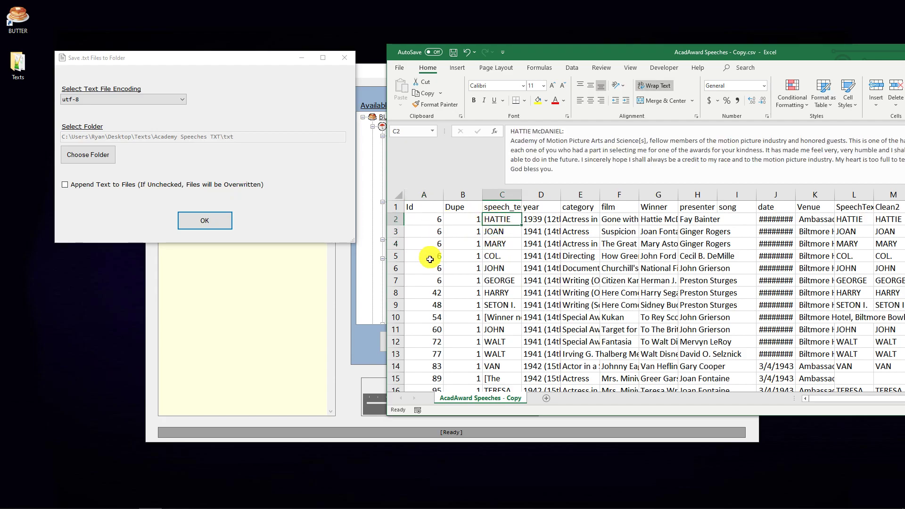
left_click(492, 234)
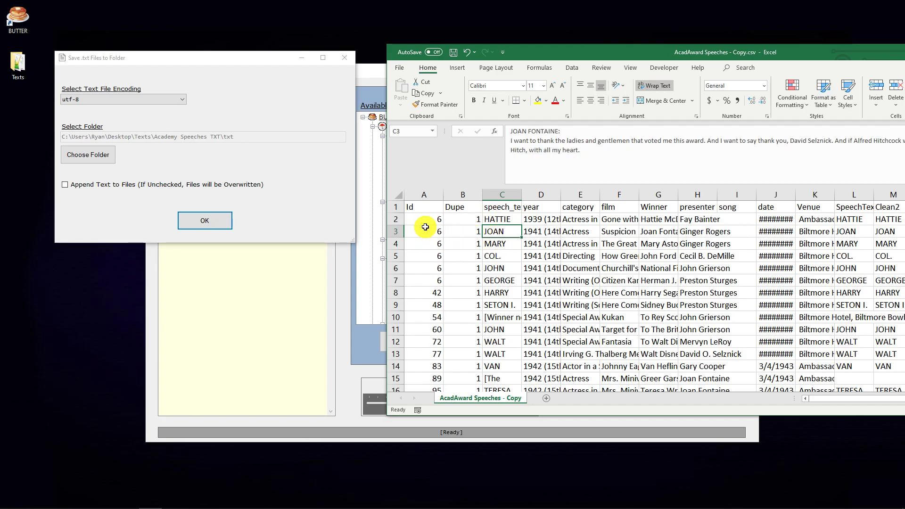
Step: Highlight rows 2 to 7 one after another from Id to speech_text to follow the order in which their texts are written
left_click_drag(436, 220, 505, 220)
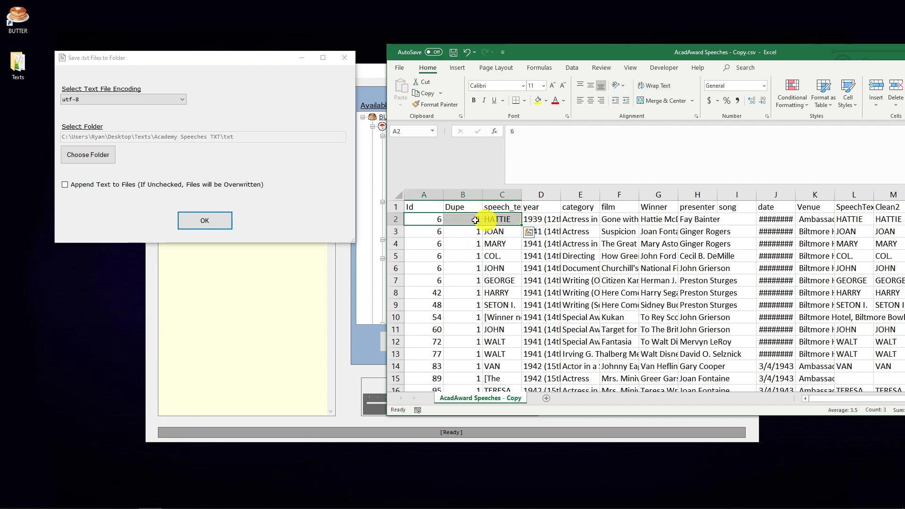
left_click(429, 236)
left_click_drag(429, 236, 497, 236)
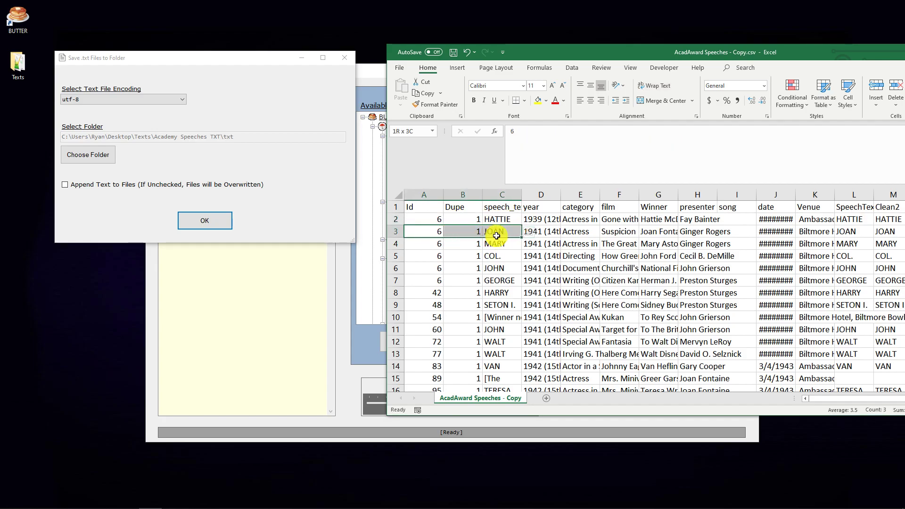
left_click_drag(430, 244, 503, 245)
left_click_drag(434, 257, 497, 256)
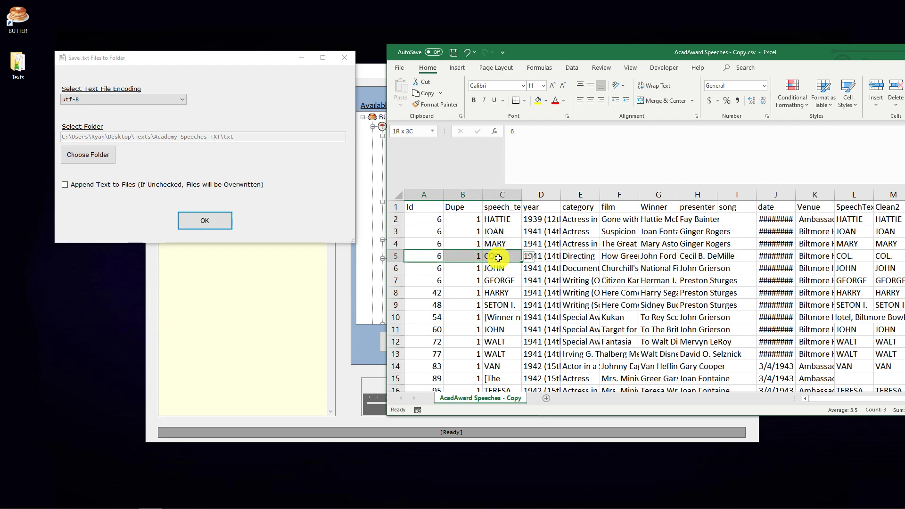
left_click_drag(429, 268, 495, 269)
left_click_drag(436, 284, 498, 281)
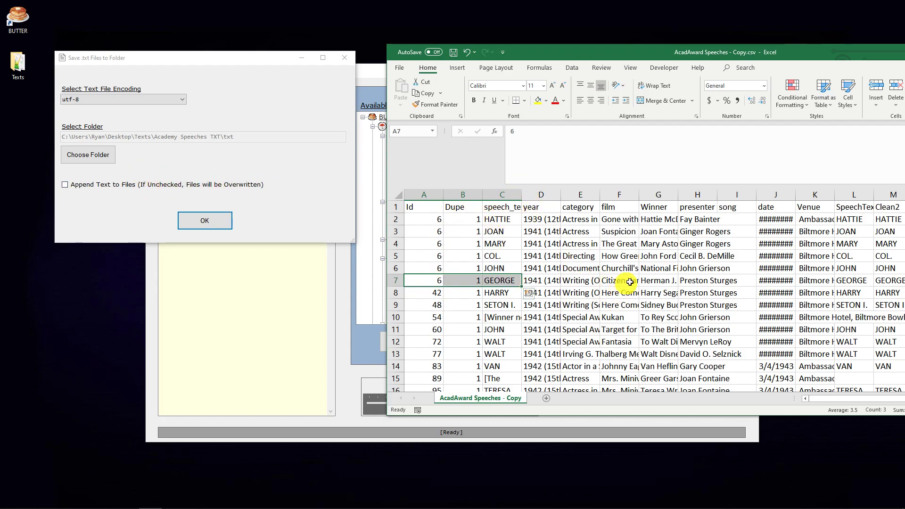
Step: Examine the block of rows 2 to 7 that share an Id, and the whole Id column
left_click(434, 221)
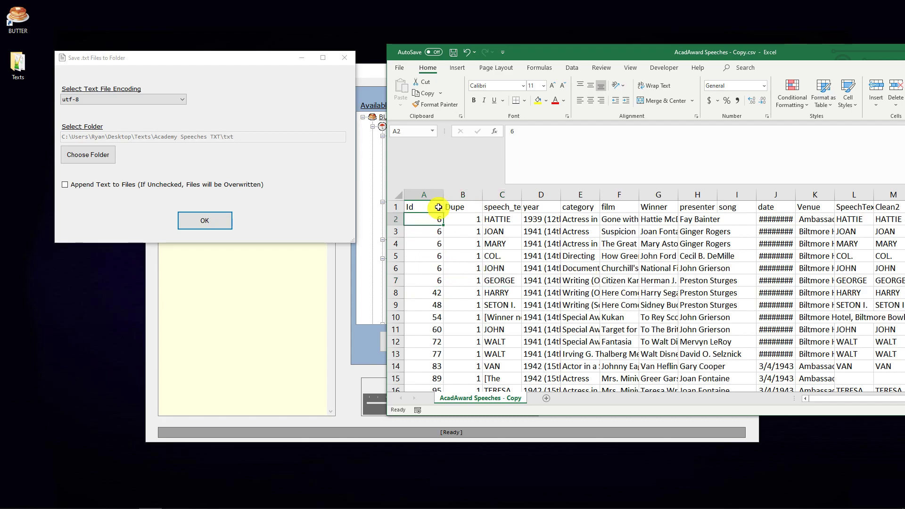
left_click_drag(443, 221, 552, 277)
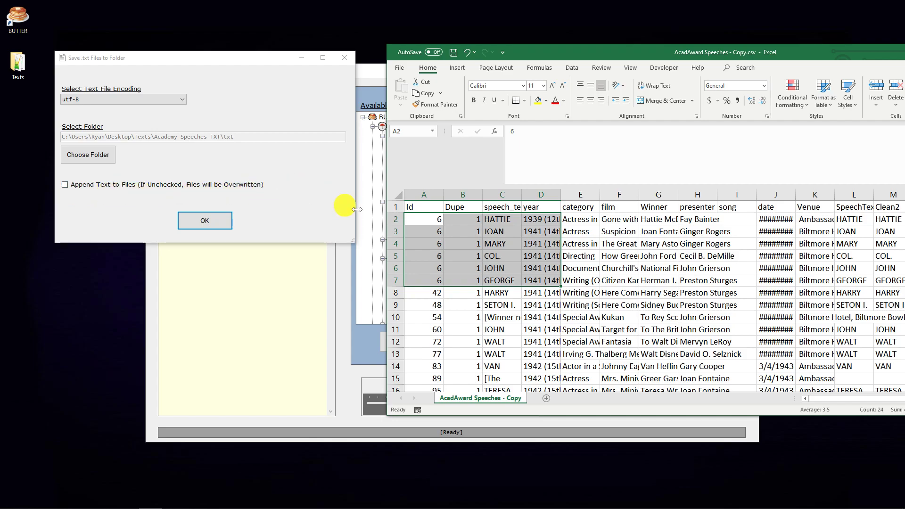
left_click(415, 195)
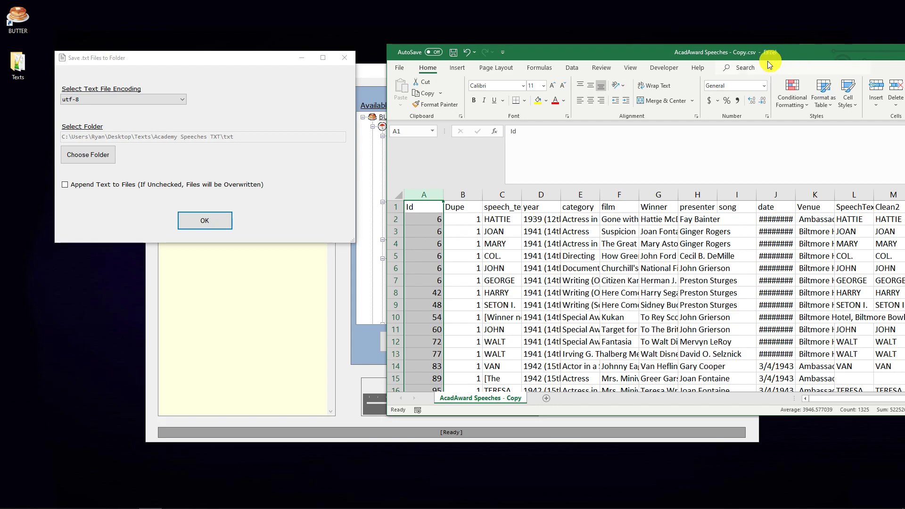
Step: Undo the edits to the Ids in rows 3 to 7 of the spreadsheet, and select the Ids down to row 10 to check them
left_click(458, 313)
left_click(501, 232)
key("ctrl+z")
key("ctrl+z")
key("ctrl+z")
key("ctrl+z")
key("ctrl+z")
left_click_drag(431, 207, 432, 315)
left_click_drag(411, 209, 422, 317)
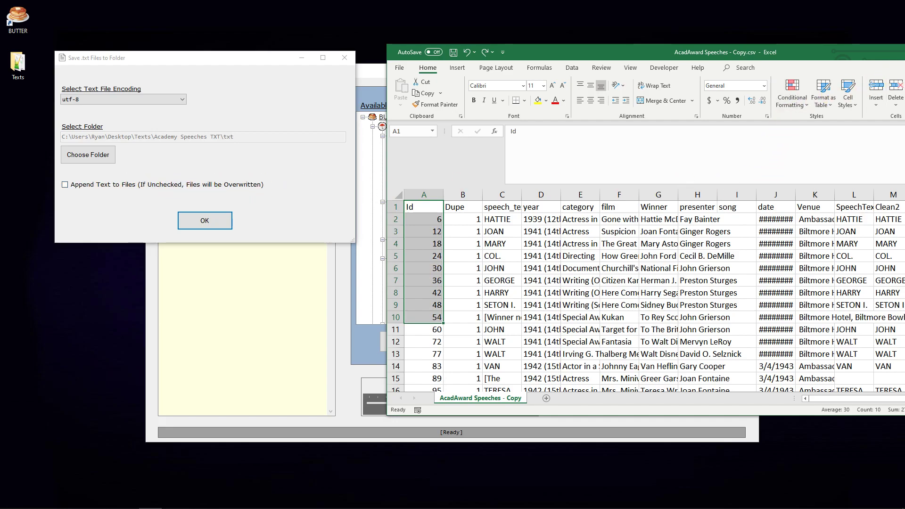
Step: Minimize the spreadsheet and open the txt output folder inside Academy Speeches TXT
key("super+Down")
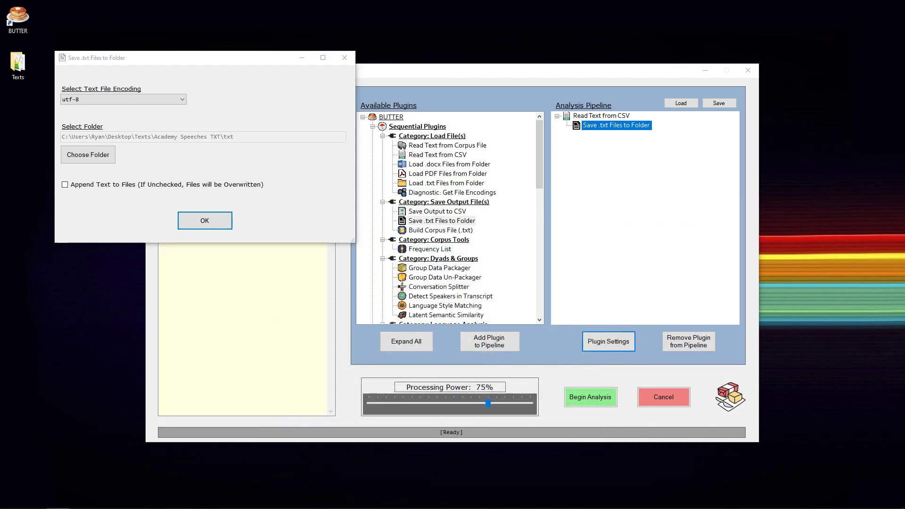
left_click_drag(904, 172, 587, 117)
left_click(555, 213)
double_click(555, 214)
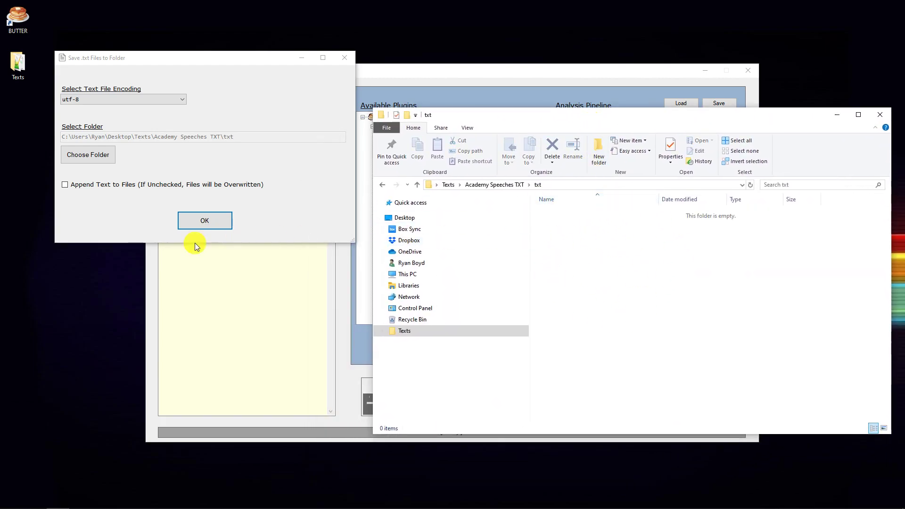
Step: Accept the Save .txt Files to Folder settings, run the analysis pipeline beside the output folder, and dismiss the completion notice
left_click(208, 221)
left_click_drag(514, 73, 374, 36)
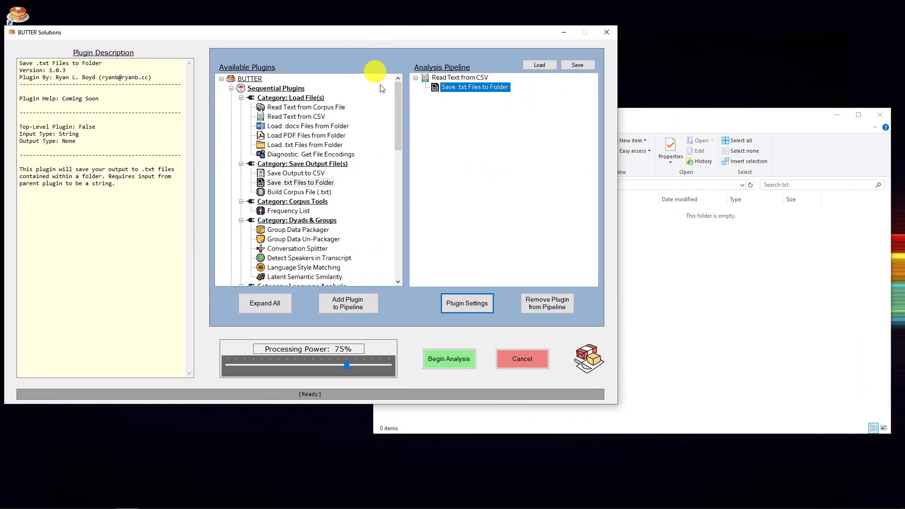
left_click(457, 366)
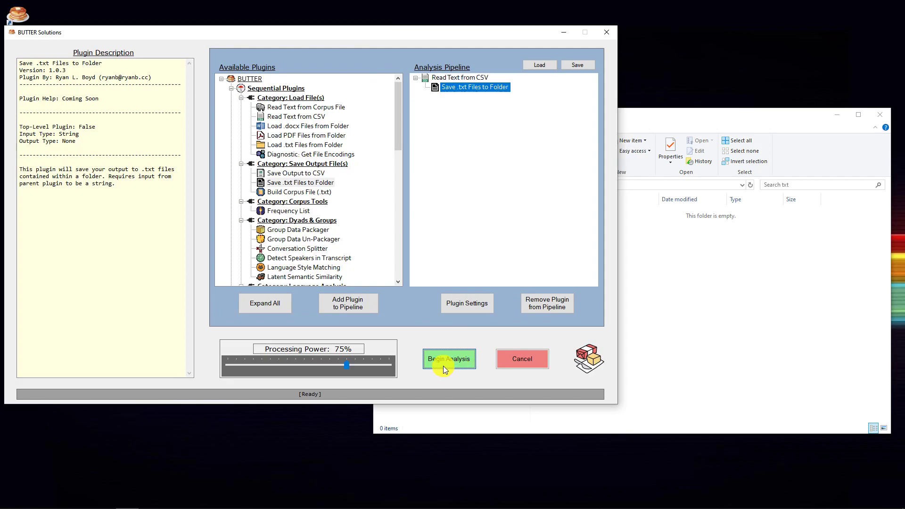
left_click(797, 267)
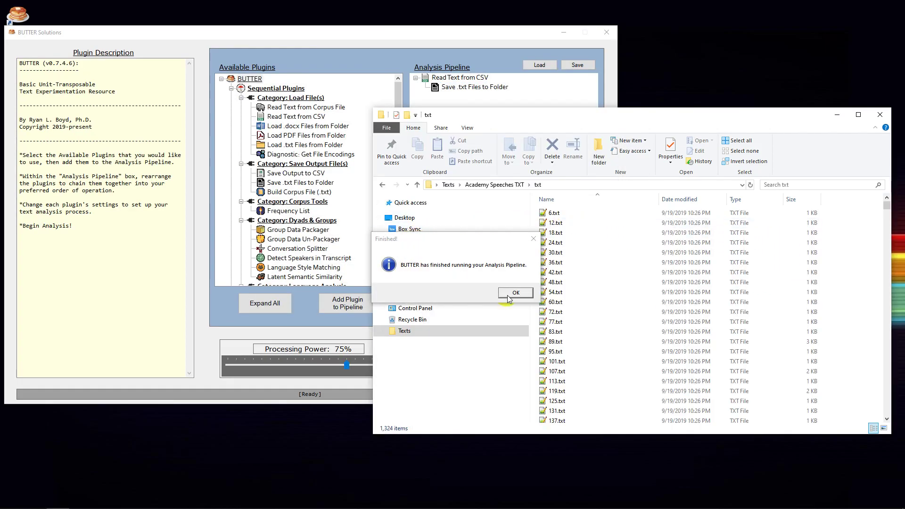
left_click(507, 295)
Step: Look over the saved .txt files in the output folder, and open 6.txt to read its speech text at a larger size before closing it
left_click(564, 214)
left_click(568, 240)
left_click(569, 273)
left_click(568, 311)
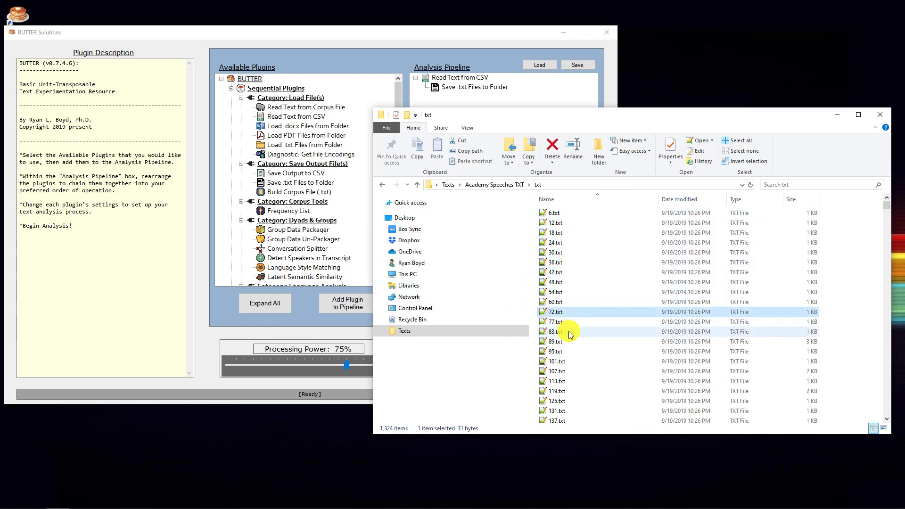
left_click(568, 331)
double_click(557, 214)
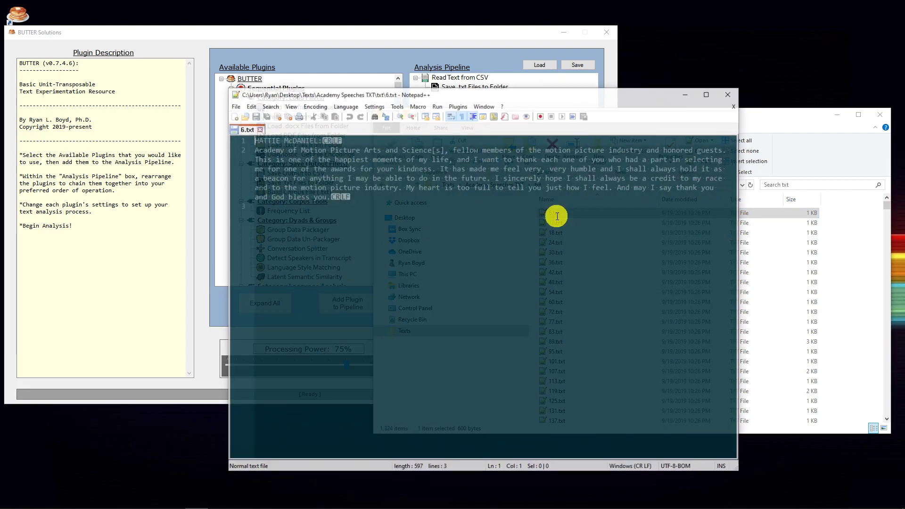
scroll(404, 212, "up", 3)
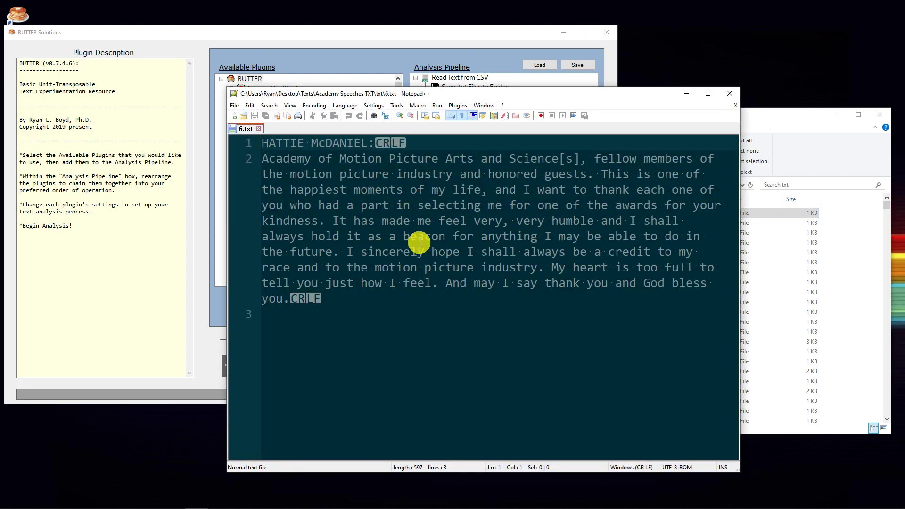
left_click(732, 94)
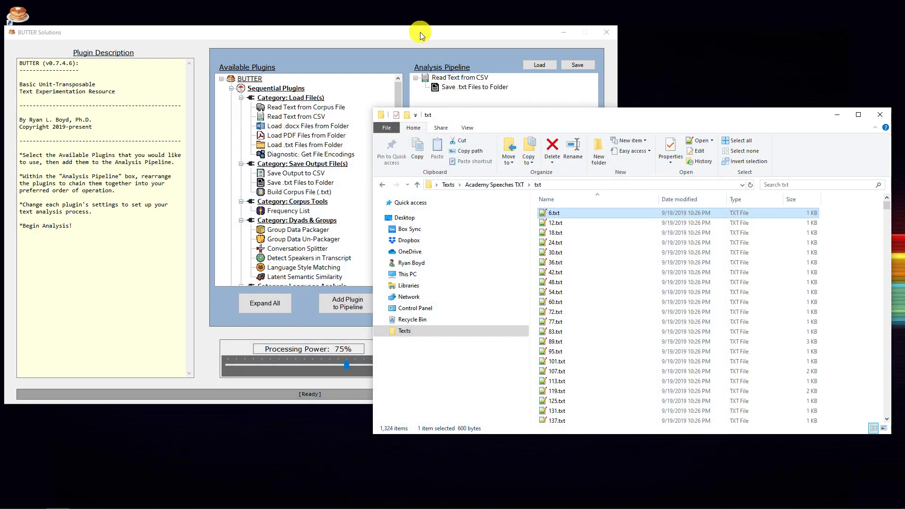
Step: Return to BUTTER and look through the available plugins, from the lemmatizers and POS taggers to the tokenizers and stand-alone plugins
left_click(420, 33)
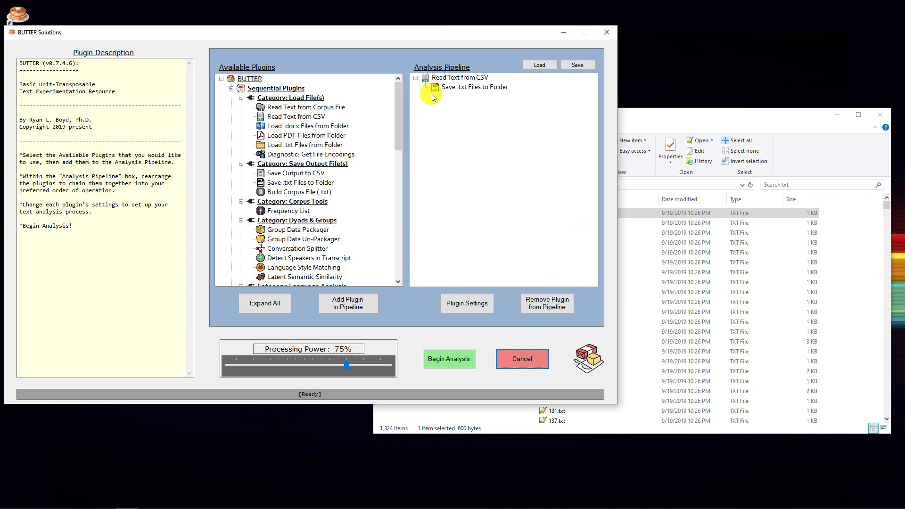
left_click_drag(398, 104, 397, 197)
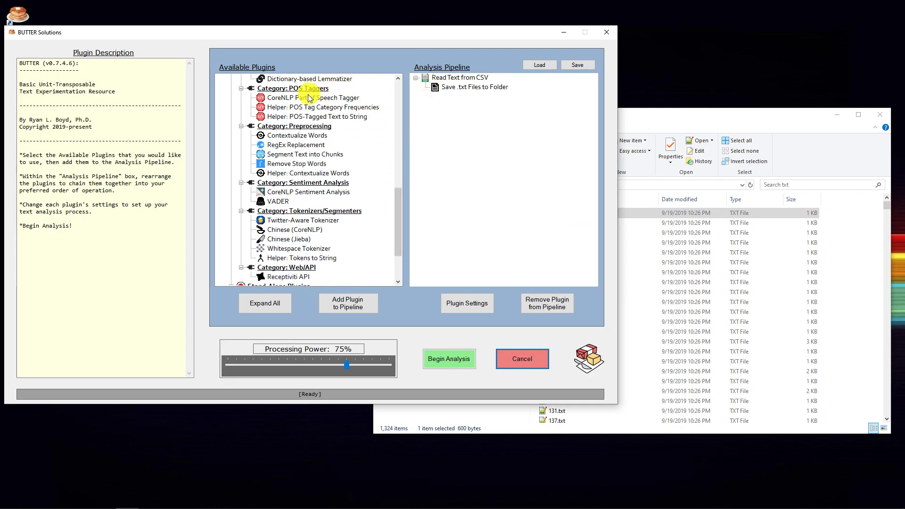
left_click(453, 81)
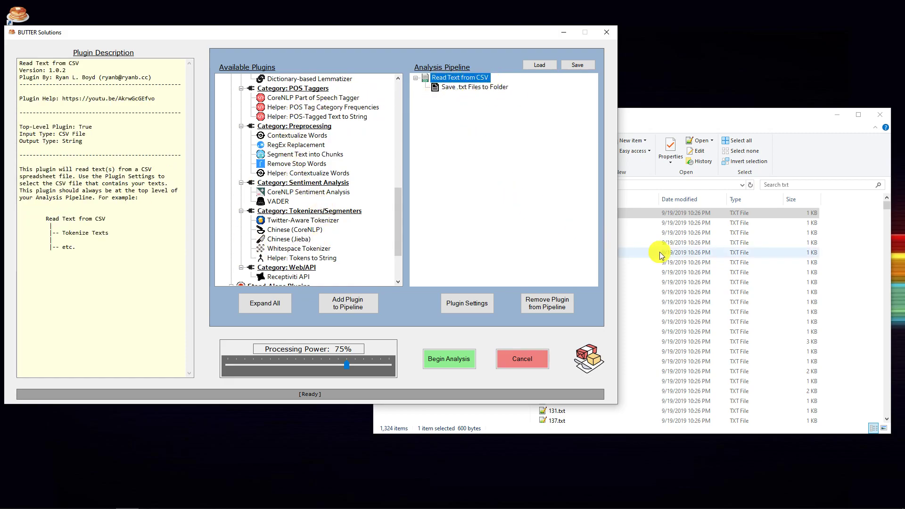
scroll(341, 229, "down", 2)
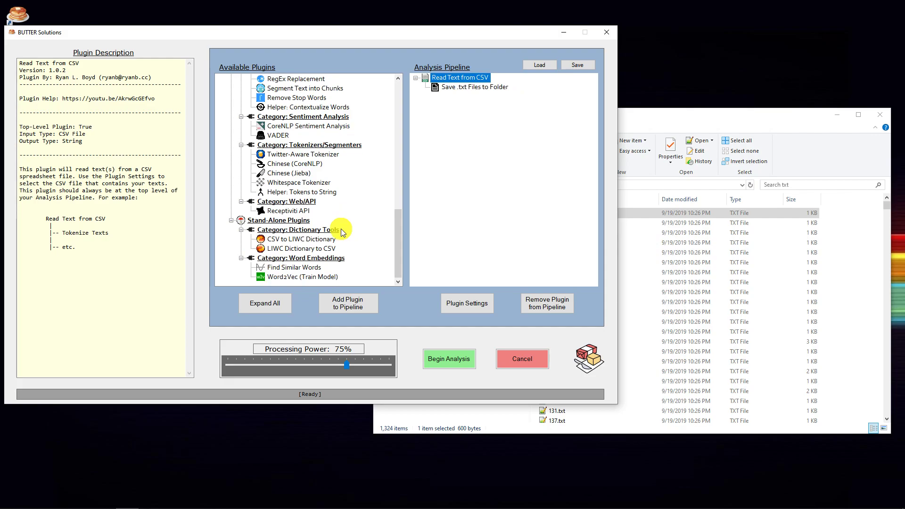
scroll(341, 230, "up", 3)
scroll(342, 230, "up", 2)
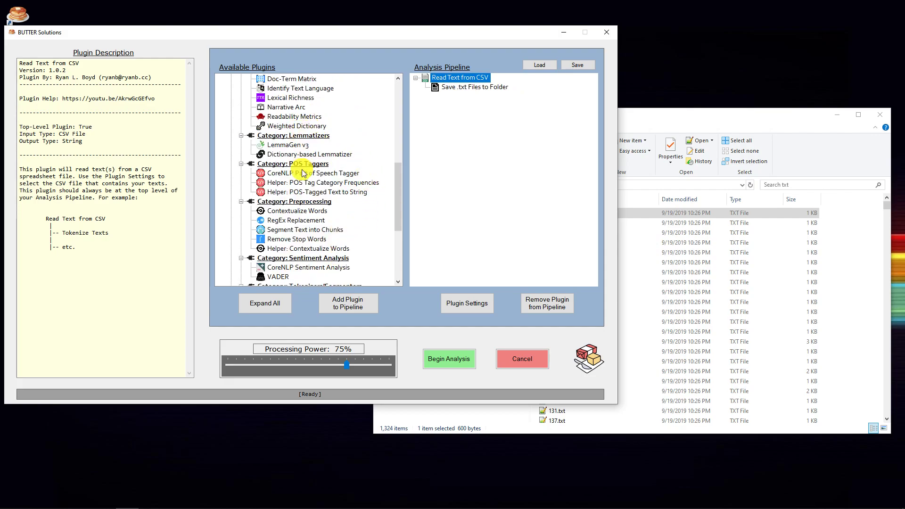
scroll(307, 231, "down", 1)
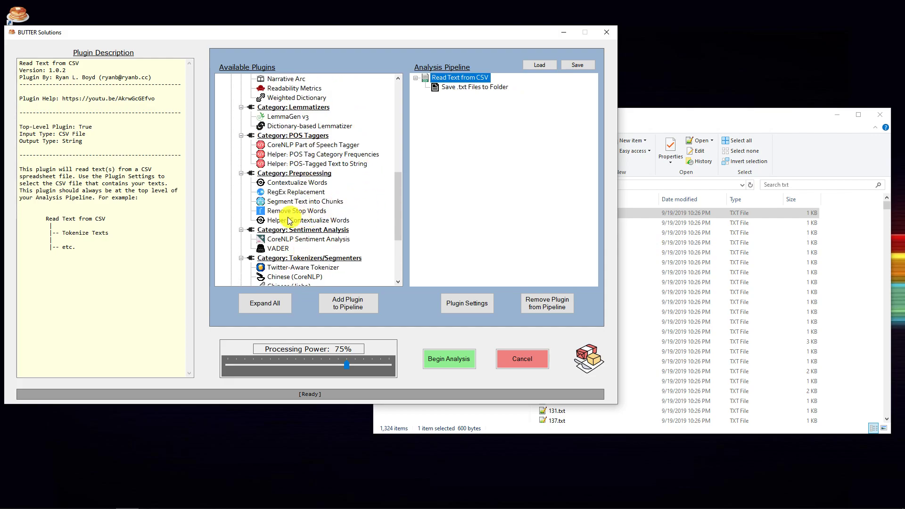
scroll(337, 233, "down", 3)
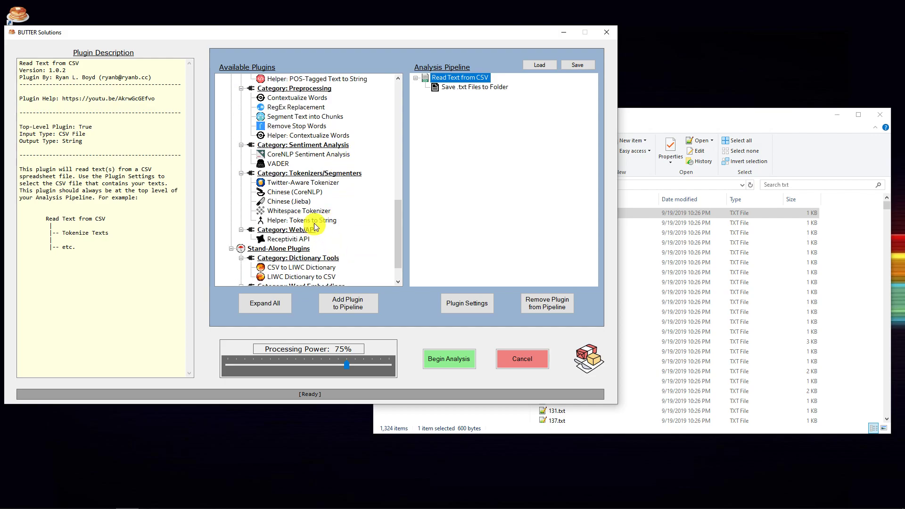
Step: Compare the input and output types of Helper: Tokens to String, Read Text from CSV and Save .txt Files to Folder
left_click(309, 221)
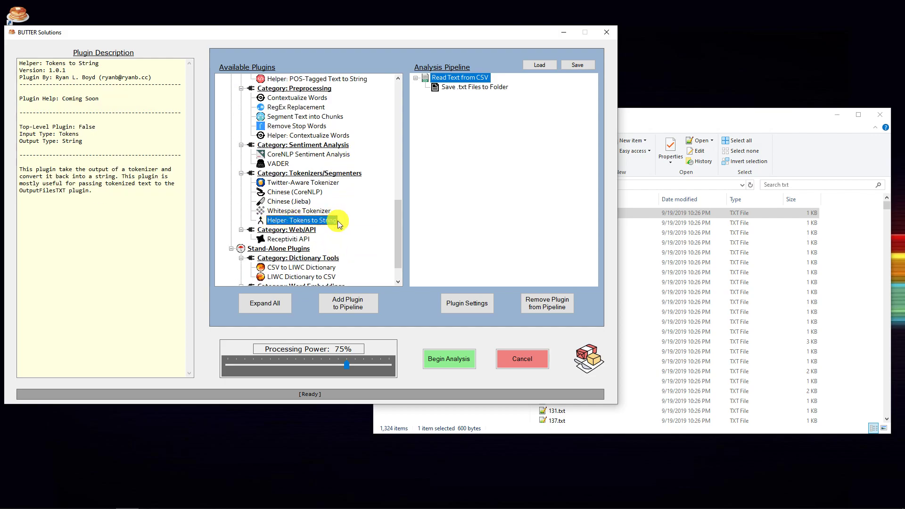
left_click(463, 80)
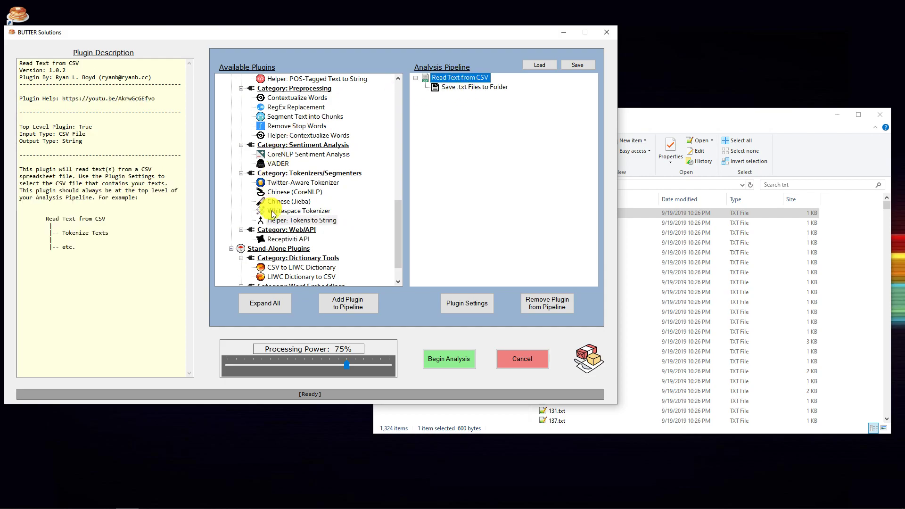
left_click(486, 89)
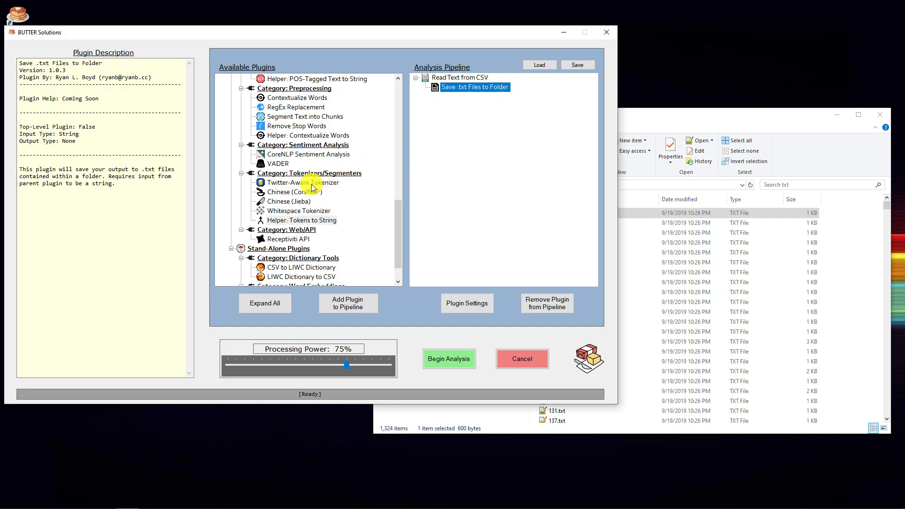
left_click(456, 78)
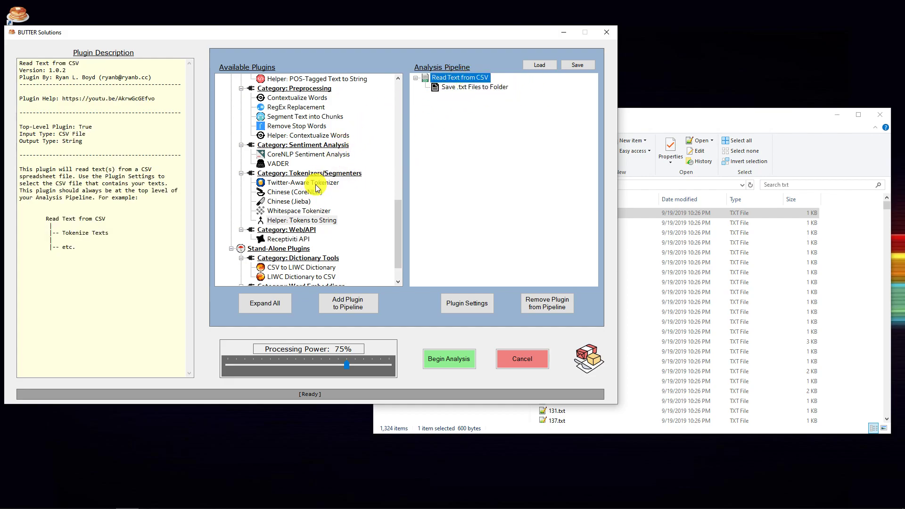
Step: Remove Save .txt Files to Folder from the analysis pipeline and open the Read Text from CSV settings
left_click(470, 89)
left_click(540, 304)
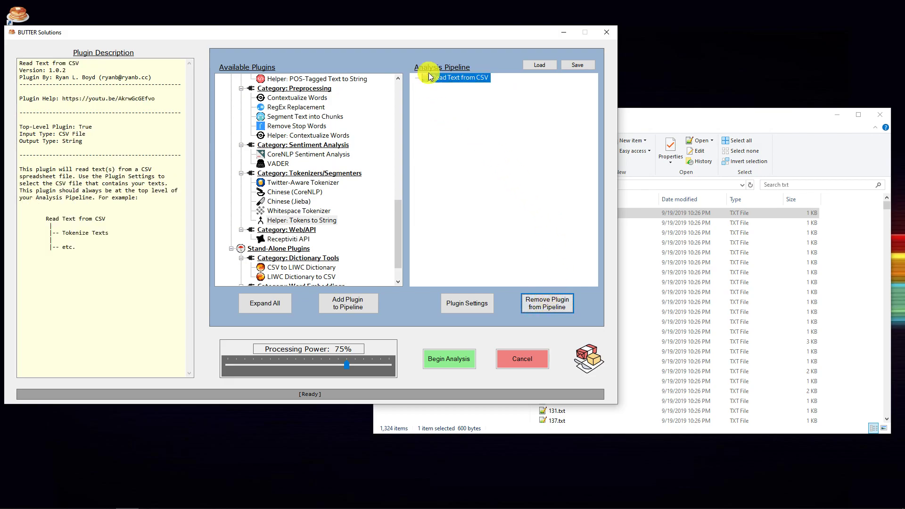
left_click(467, 303)
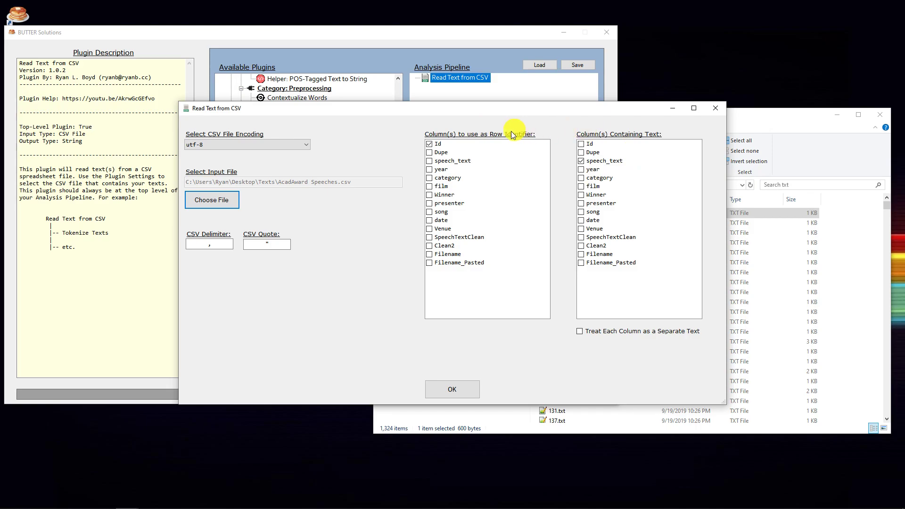
Step: Close the Read Text from CSV settings and add the Twitter-Aware Tokenizer beneath that plugin in the analysis pipeline
left_click(714, 109)
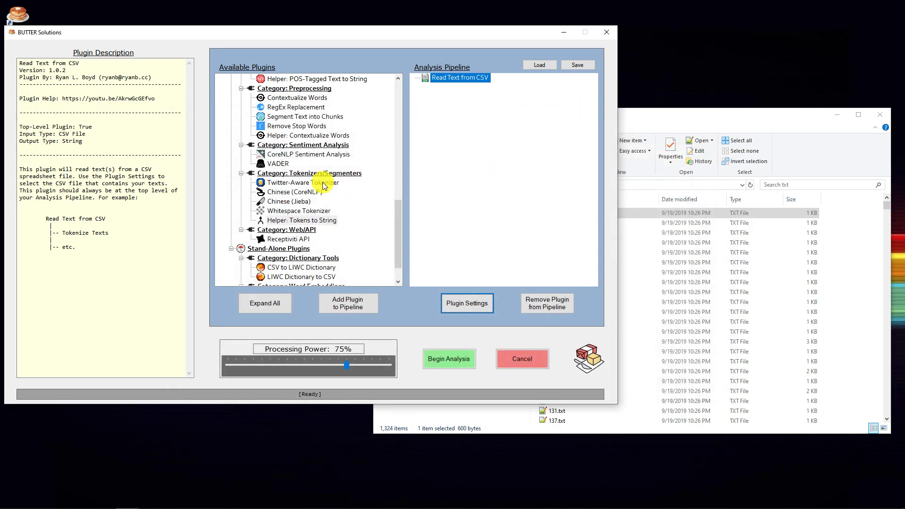
double_click(325, 183)
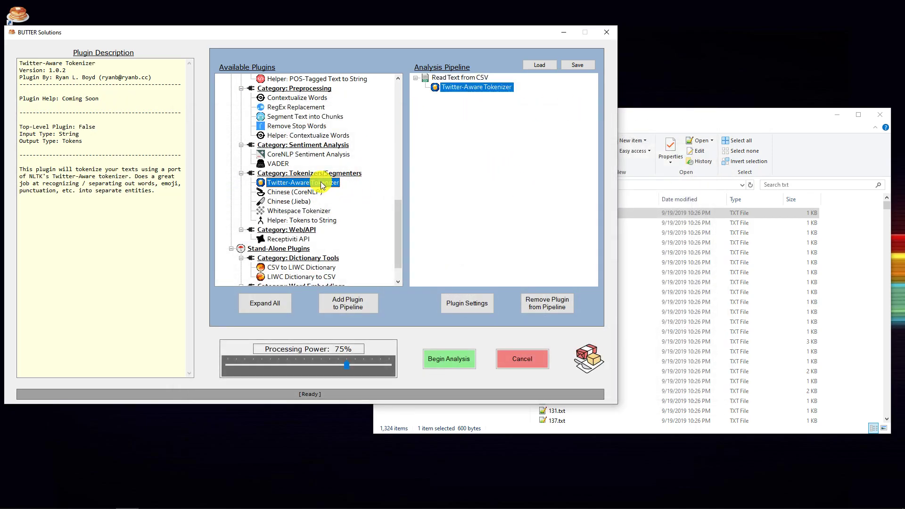
Step: Compare the tokenizer's output type with the input and output types of Helper: Tokens to String, and add the helper beneath the tokenizer
left_click(308, 222)
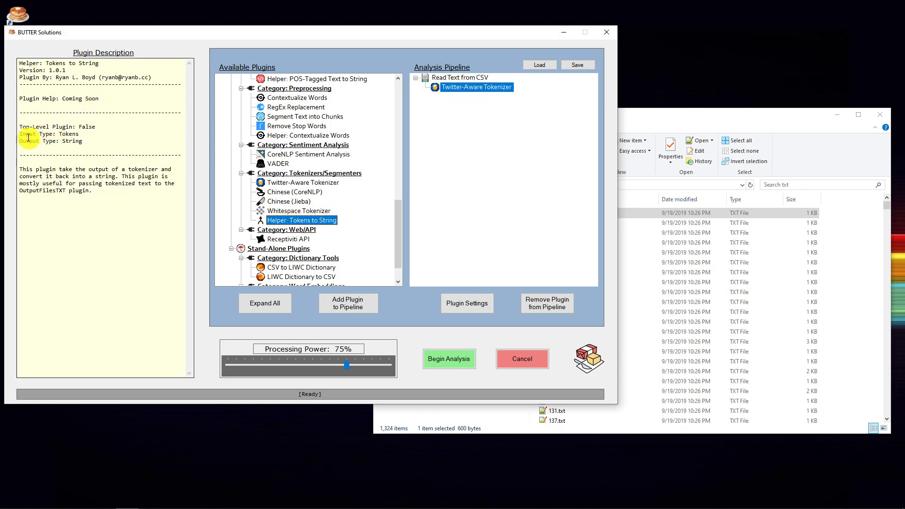
left_click(471, 90)
left_click(469, 77)
left_click(474, 89)
left_click_drag(20, 140, 87, 143)
left_click(296, 222)
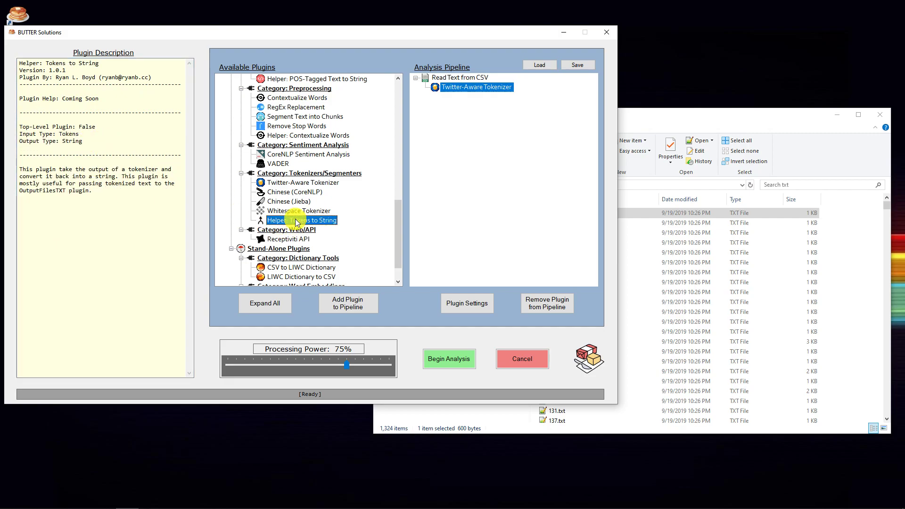
left_click_drag(79, 135, 20, 135)
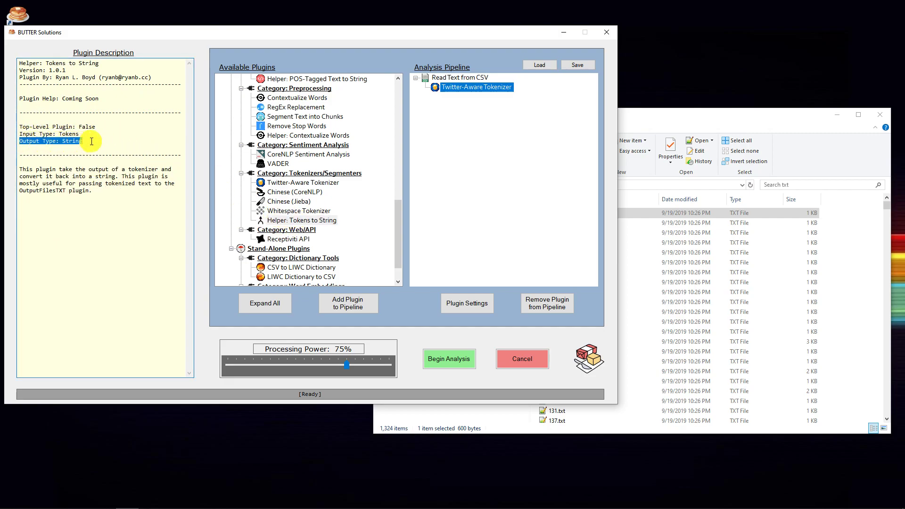
double_click(301, 220)
Step: Add Save .txt Files to Folder beneath Helper: Tokens to String in the analysis pipeline
left_click_drag(395, 216, 402, 100)
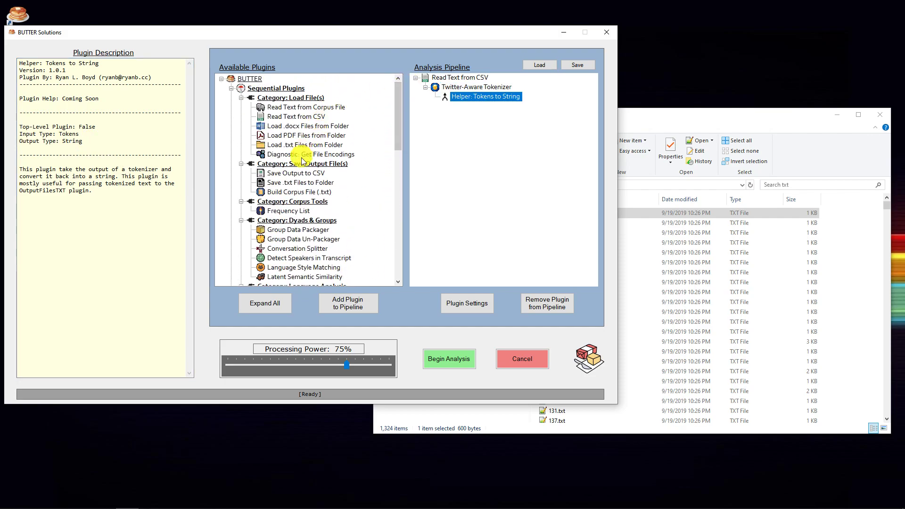
left_click(291, 183)
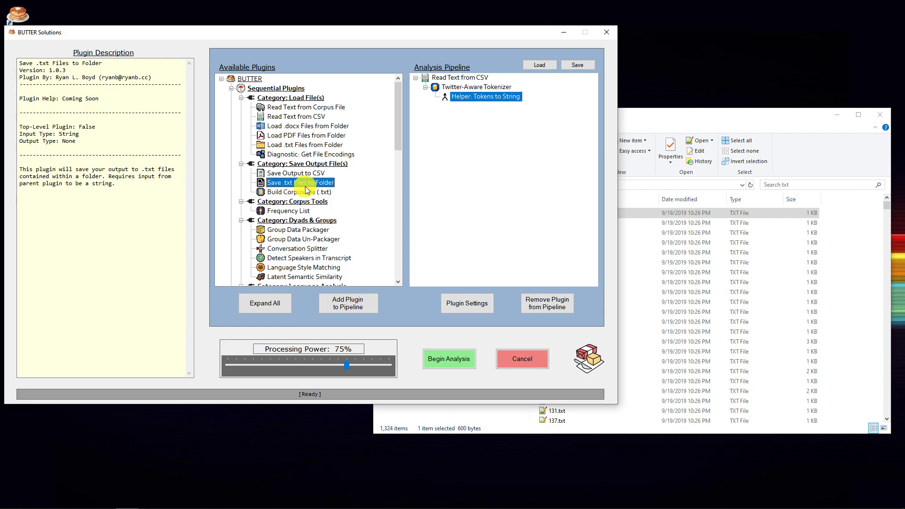
double_click(288, 185)
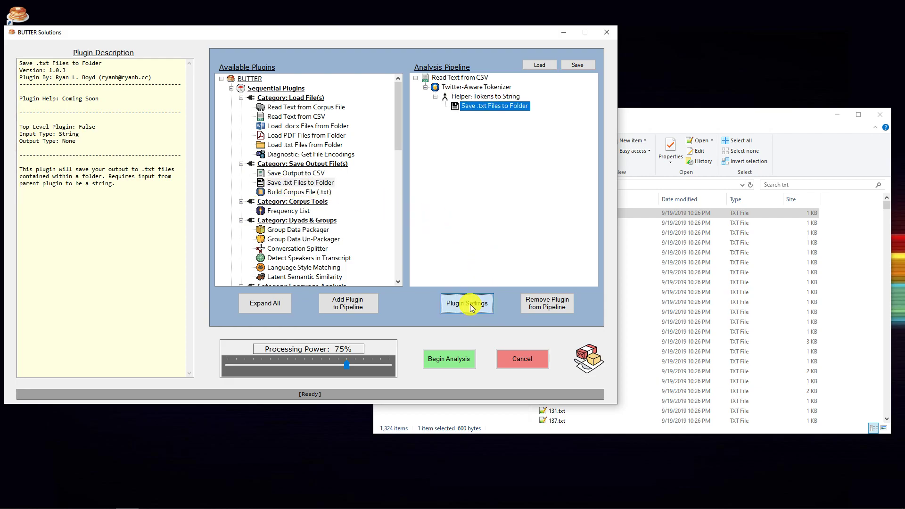
Step: Set the output folder of Save .txt Files to Folder to Texts\Academy Speeches TXT\txt and run the analysis
left_click(470, 304)
left_click(321, 265)
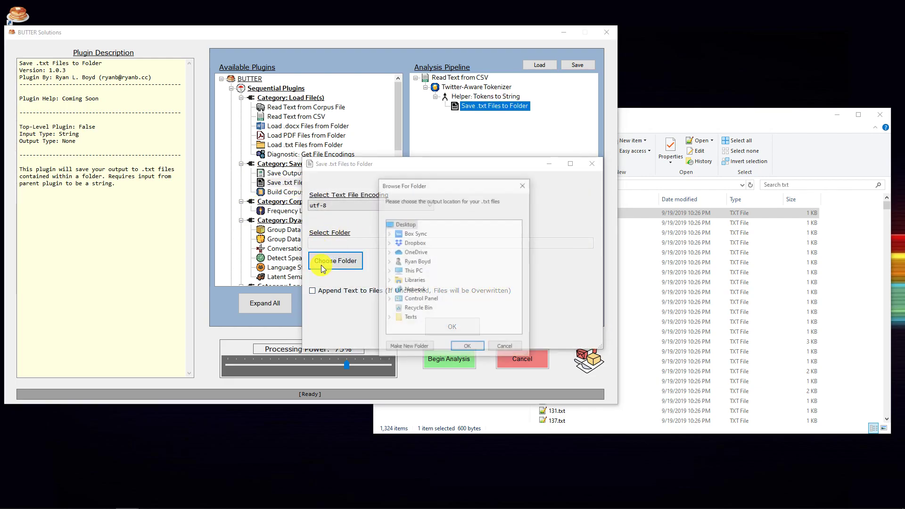
left_click(390, 321)
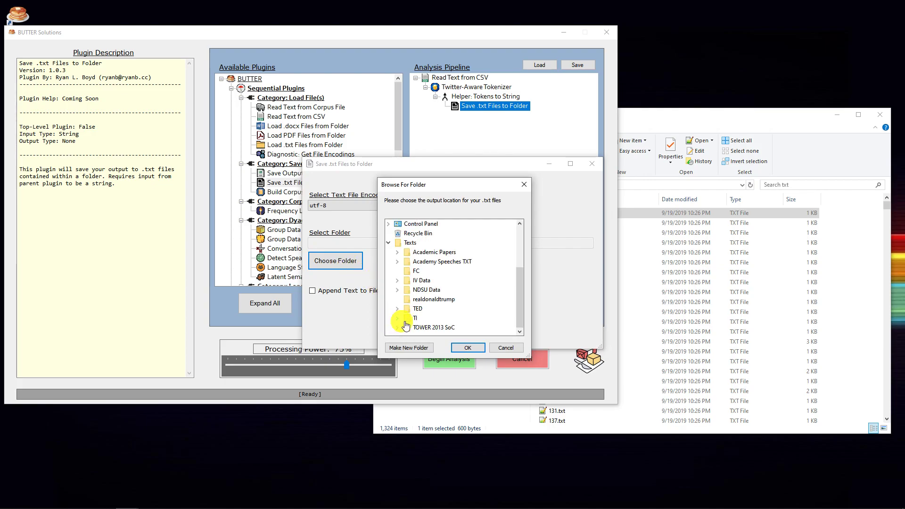
left_click(403, 263)
left_click(441, 313)
left_click(463, 347)
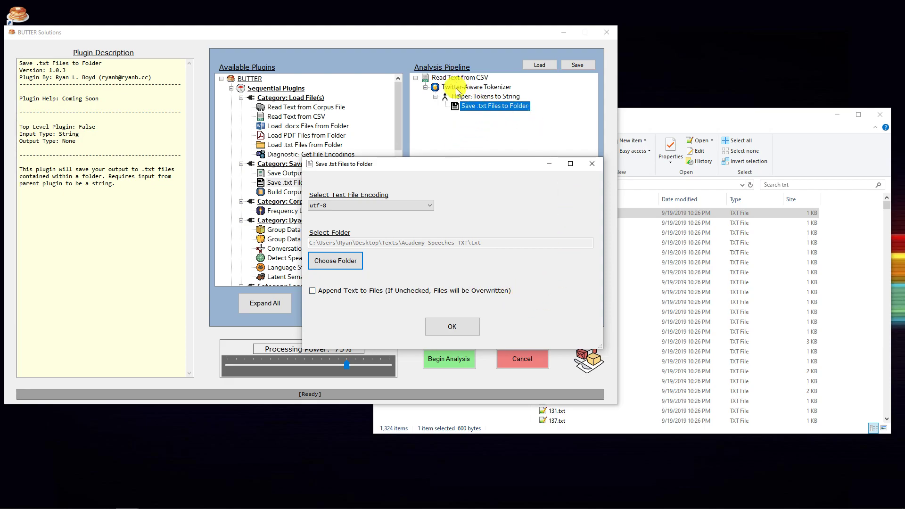
left_click(465, 326)
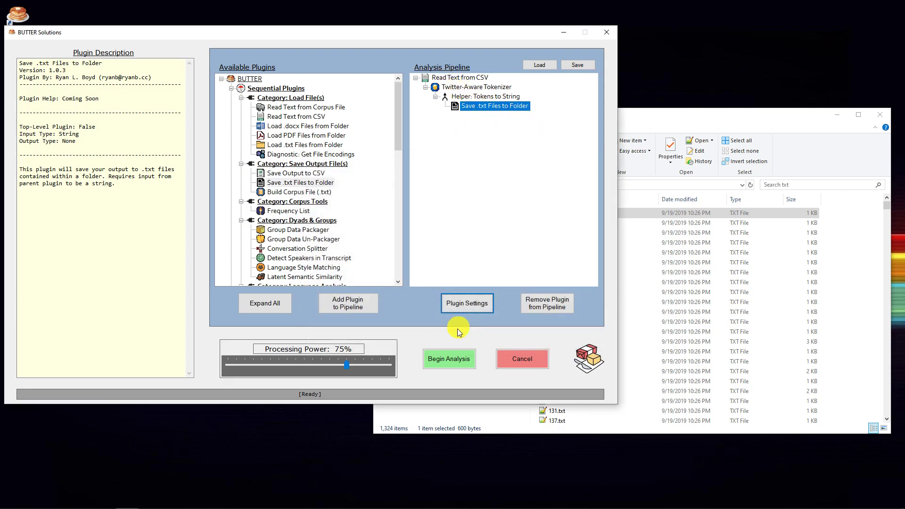
left_click(447, 362)
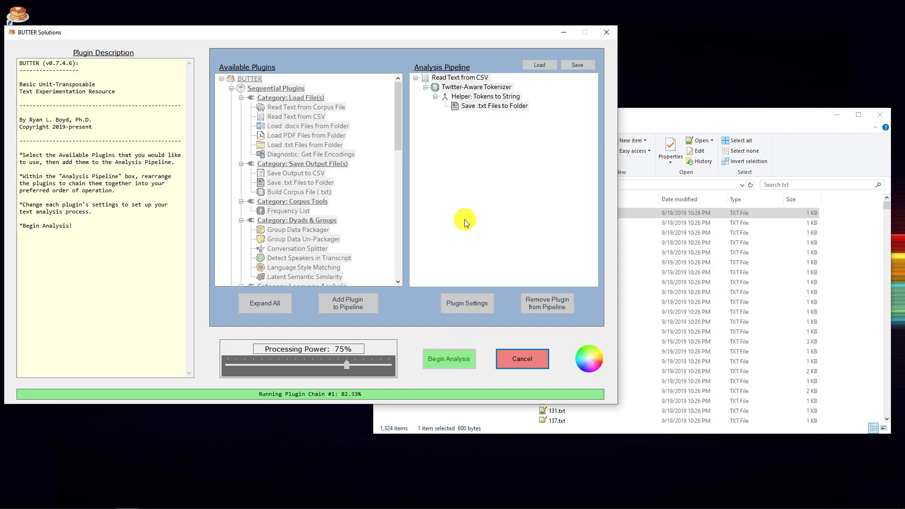
Step: Open 6.txt from the output folder in Notepad++, examine how its words and punctuation are tokenized, and close it
left_click(516, 292)
left_click_drag(669, 115, 627, 92)
double_click(512, 191)
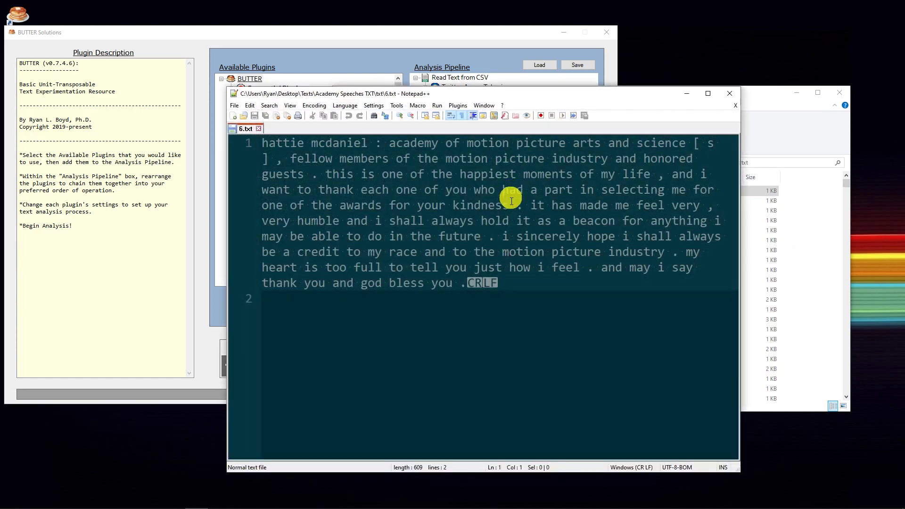
left_click_drag(265, 141, 501, 284)
left_click(426, 204)
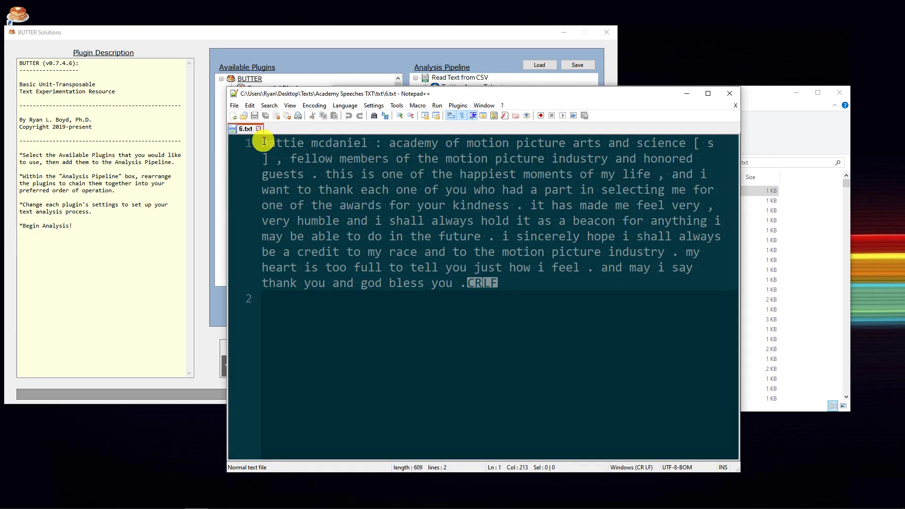
left_click_drag(264, 144, 502, 284)
left_click(424, 221)
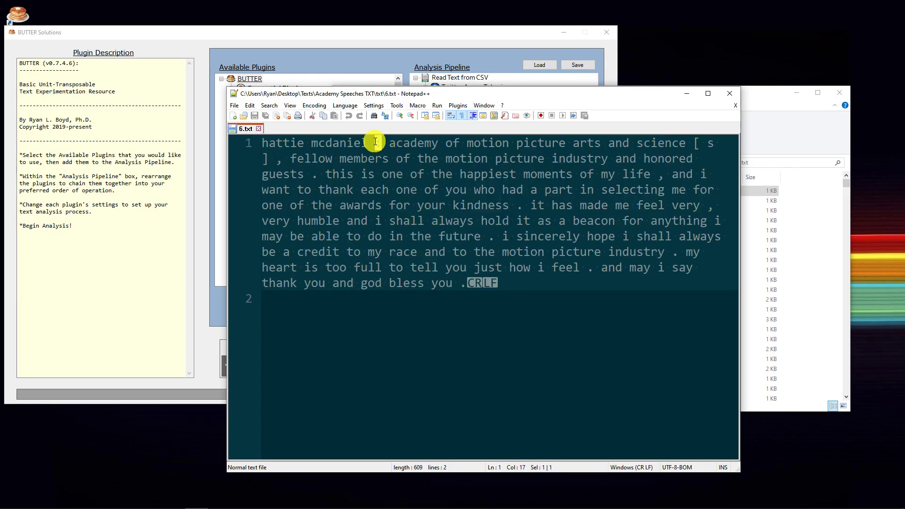
left_click(285, 158)
left_click_drag(294, 164, 338, 160)
left_click(368, 159)
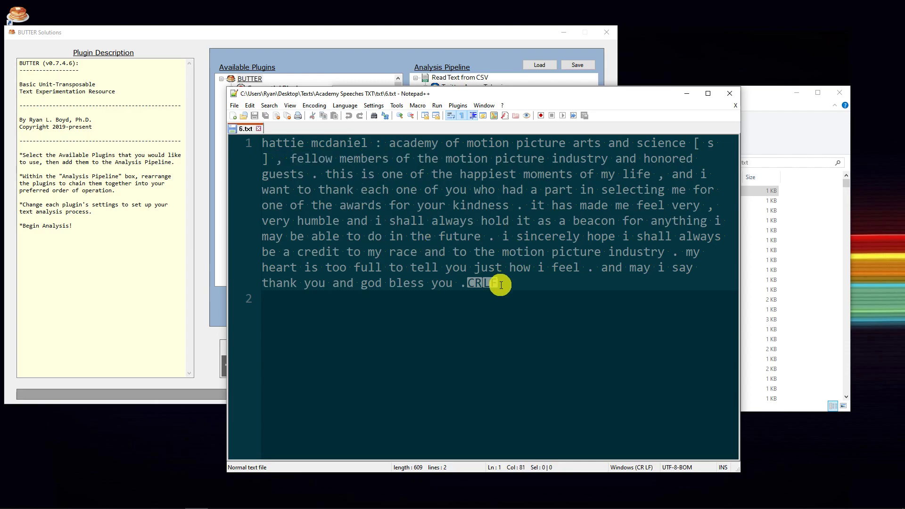
left_click(735, 97)
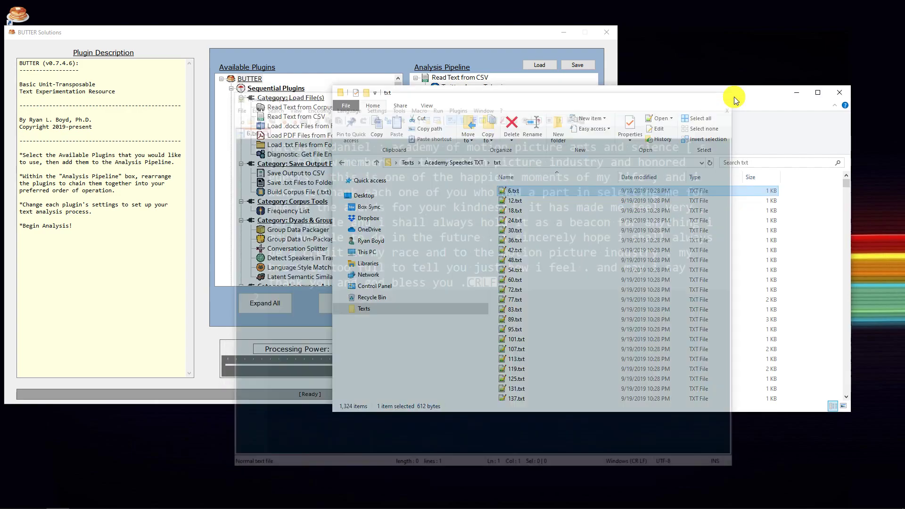
Step: Move the output folder window out of the way and review the descriptions of the pipeline's plugins and Conversation Splitter in BUTTER
left_click_drag(522, 89, 904, 132)
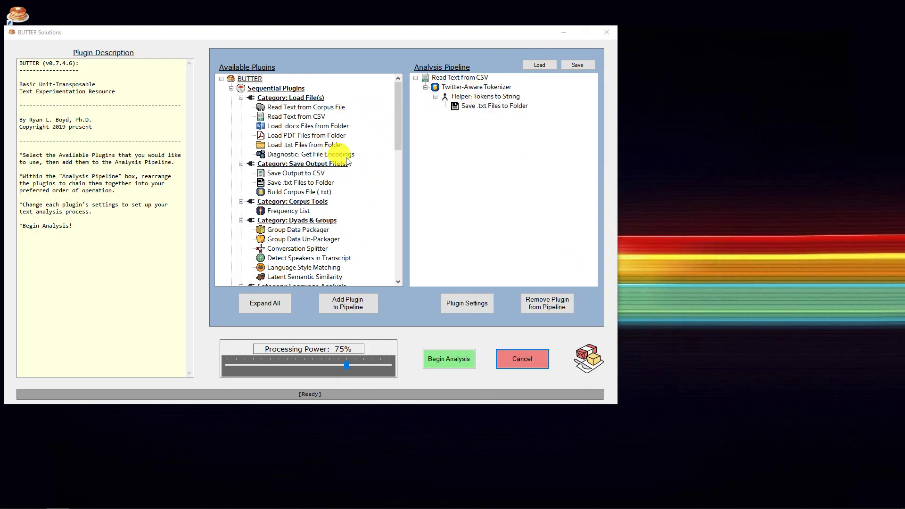
left_click(464, 87)
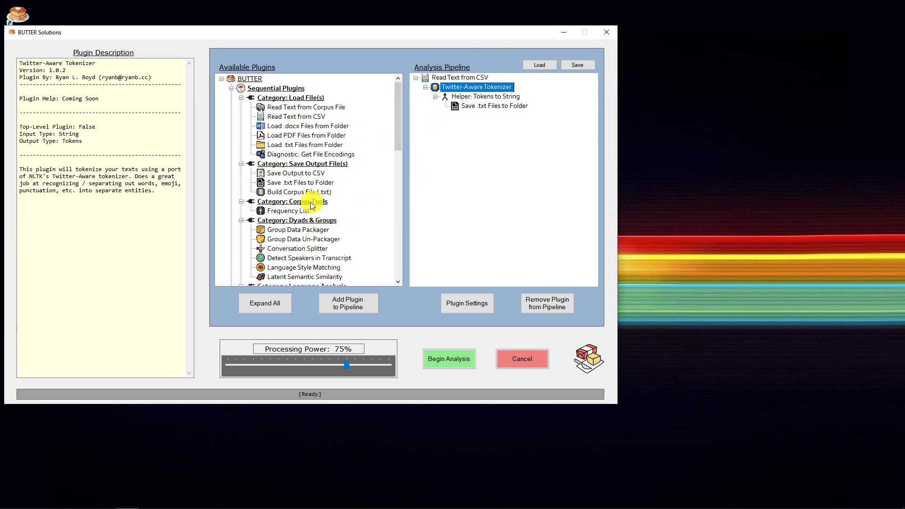
scroll(352, 254, "down", 1)
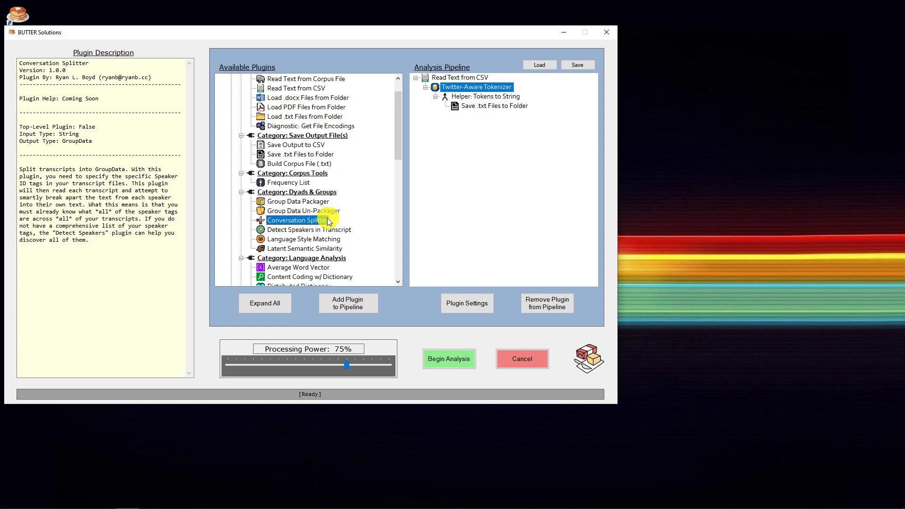
scroll(307, 216, "up", 1)
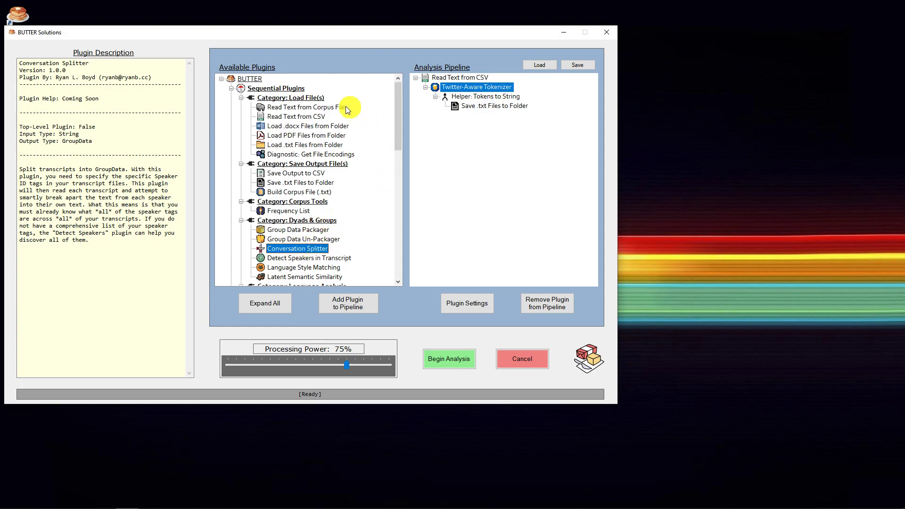
left_click(276, 183)
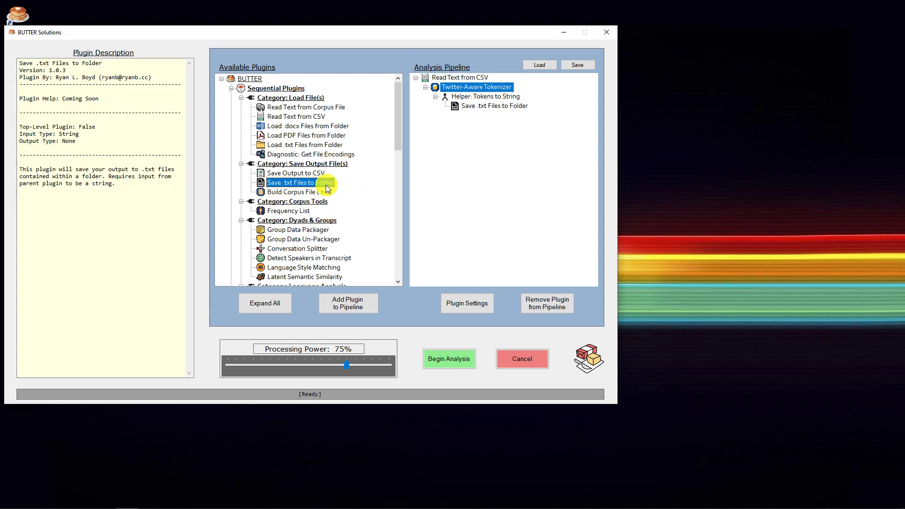
left_click(452, 78)
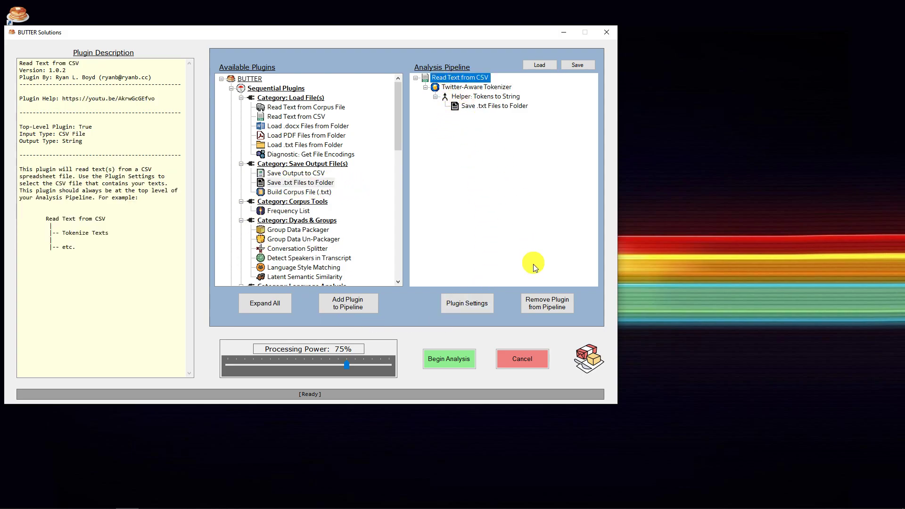
left_click(466, 107)
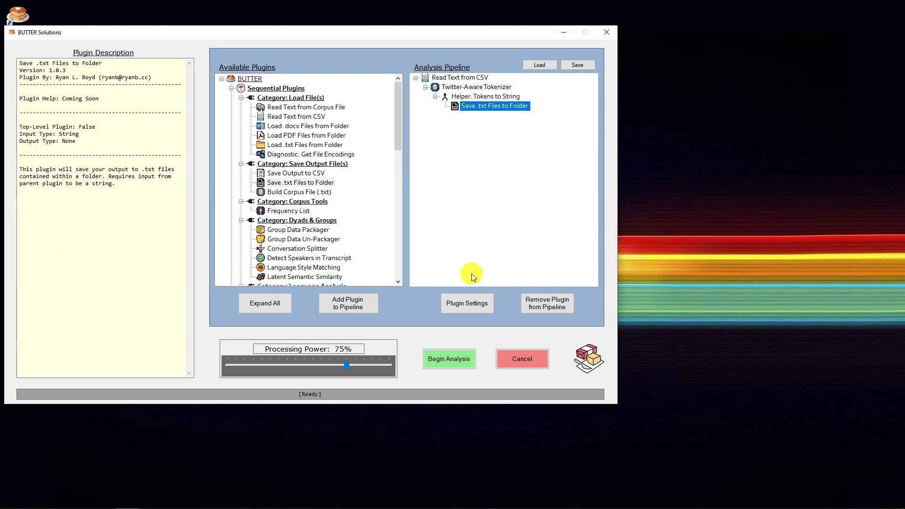